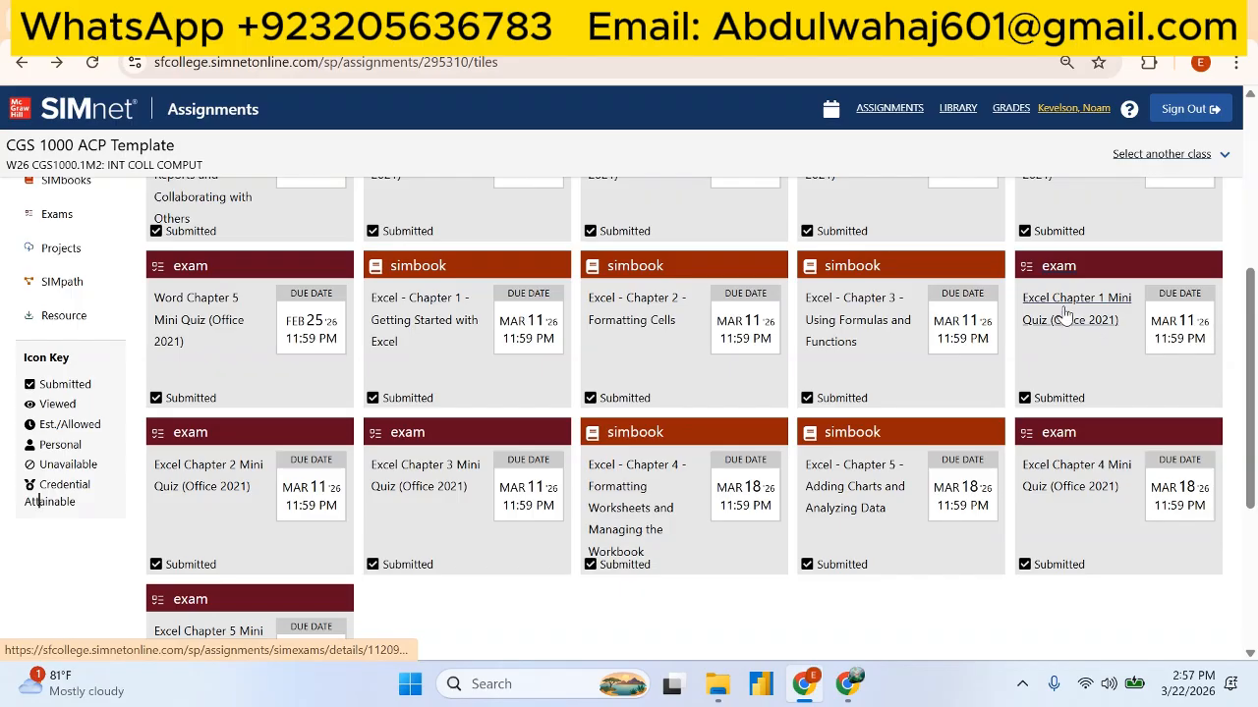
Open the Excel Chapter 1 Mini Quiz (Office 2021), launch a new attempt, agree to the integrity policy and start the exam.
click(1067, 313)
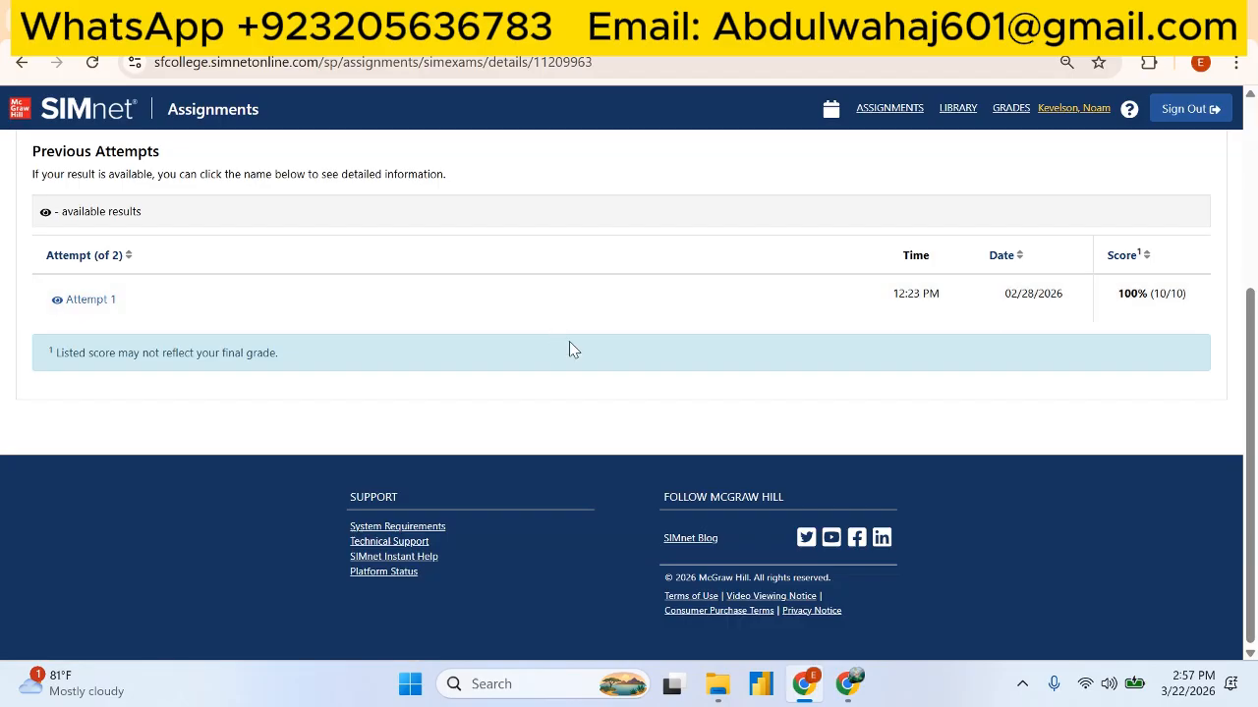
scroll(754, 381, up, 2)
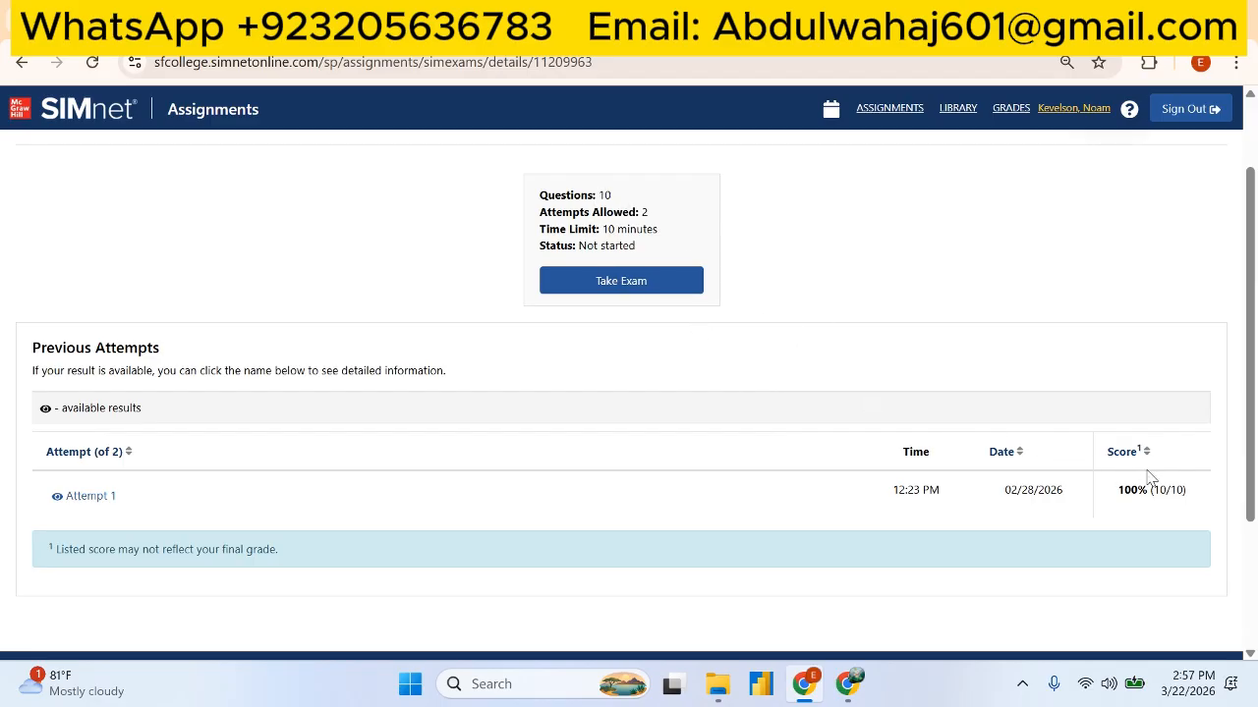
click(643, 285)
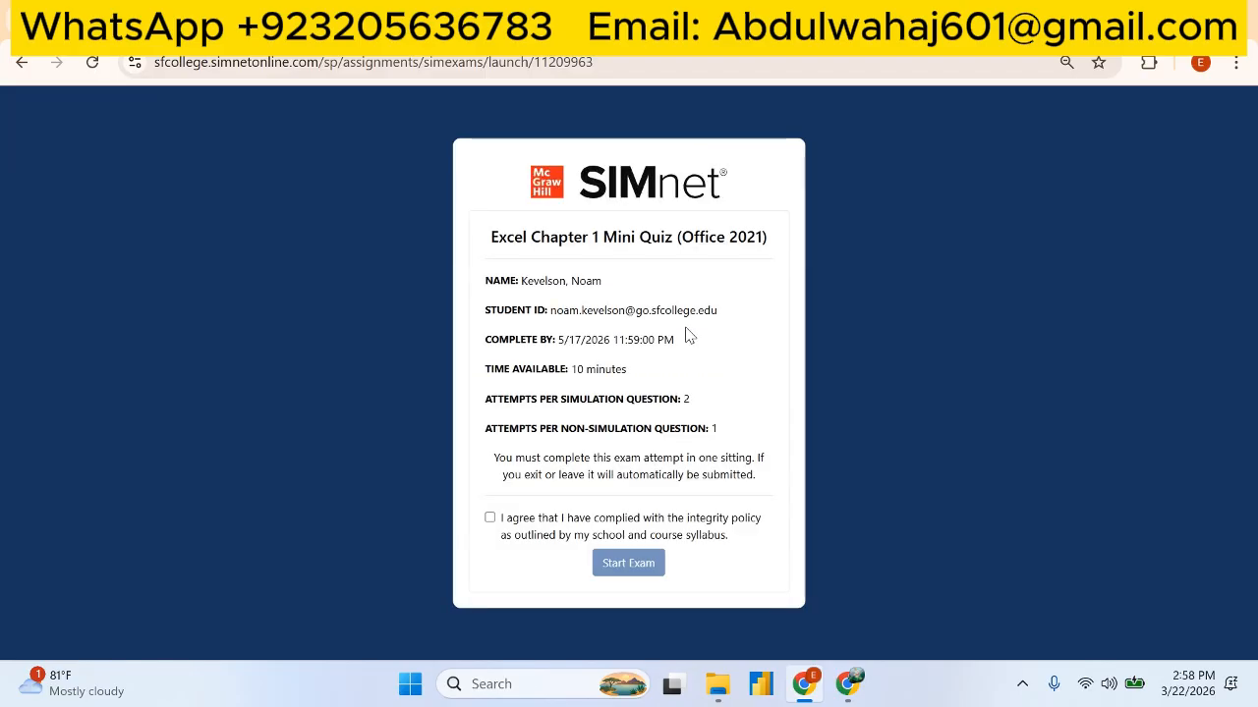
click(490, 518)
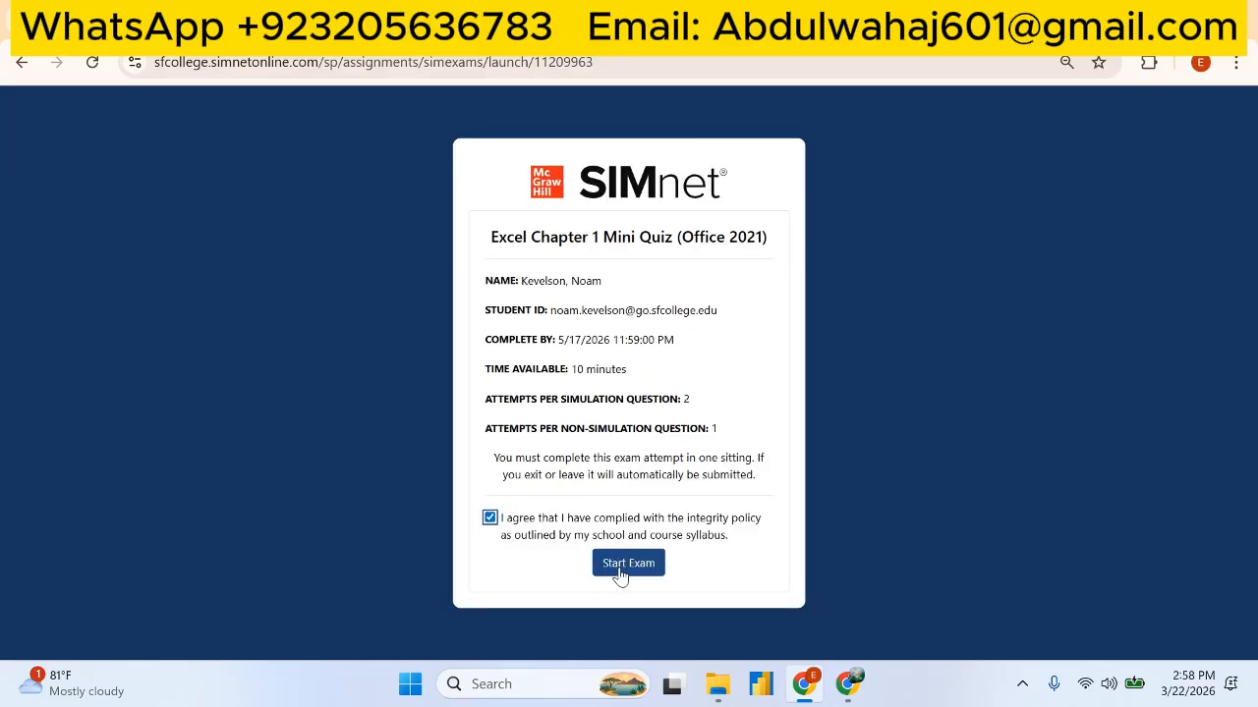
click(621, 568)
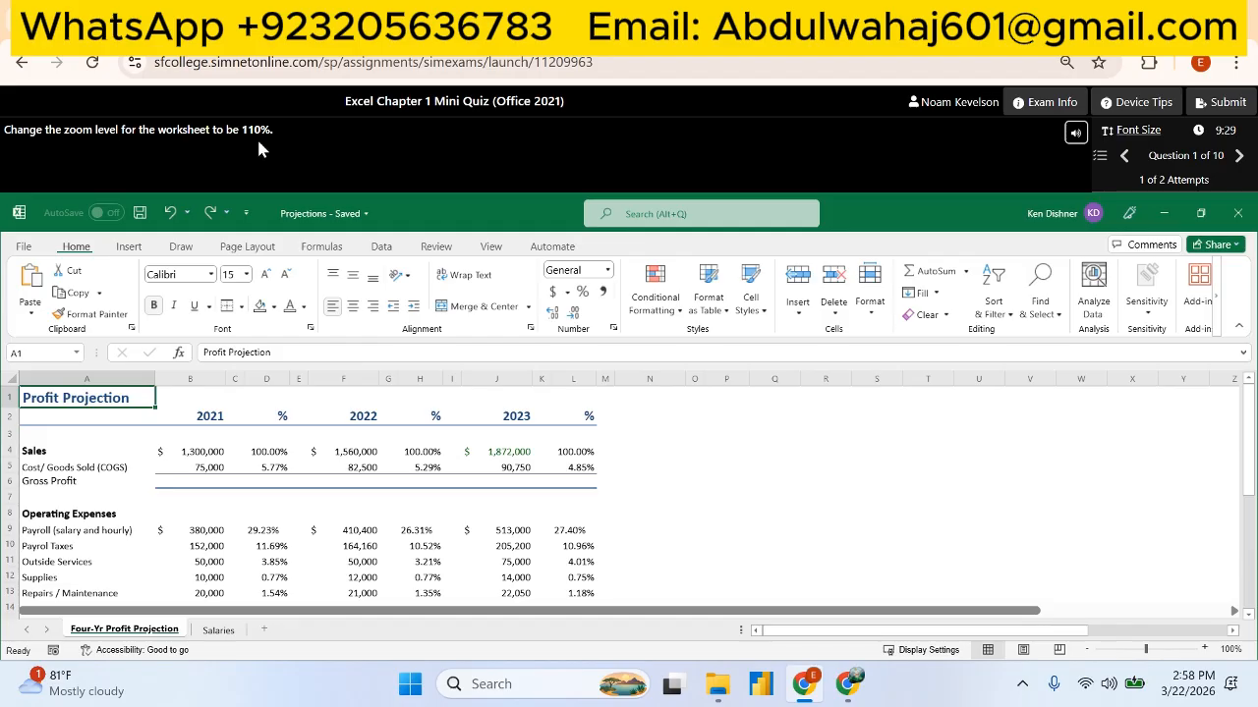
Change the worksheet zoom level to 110% and continue to the next question.
click(1205, 652)
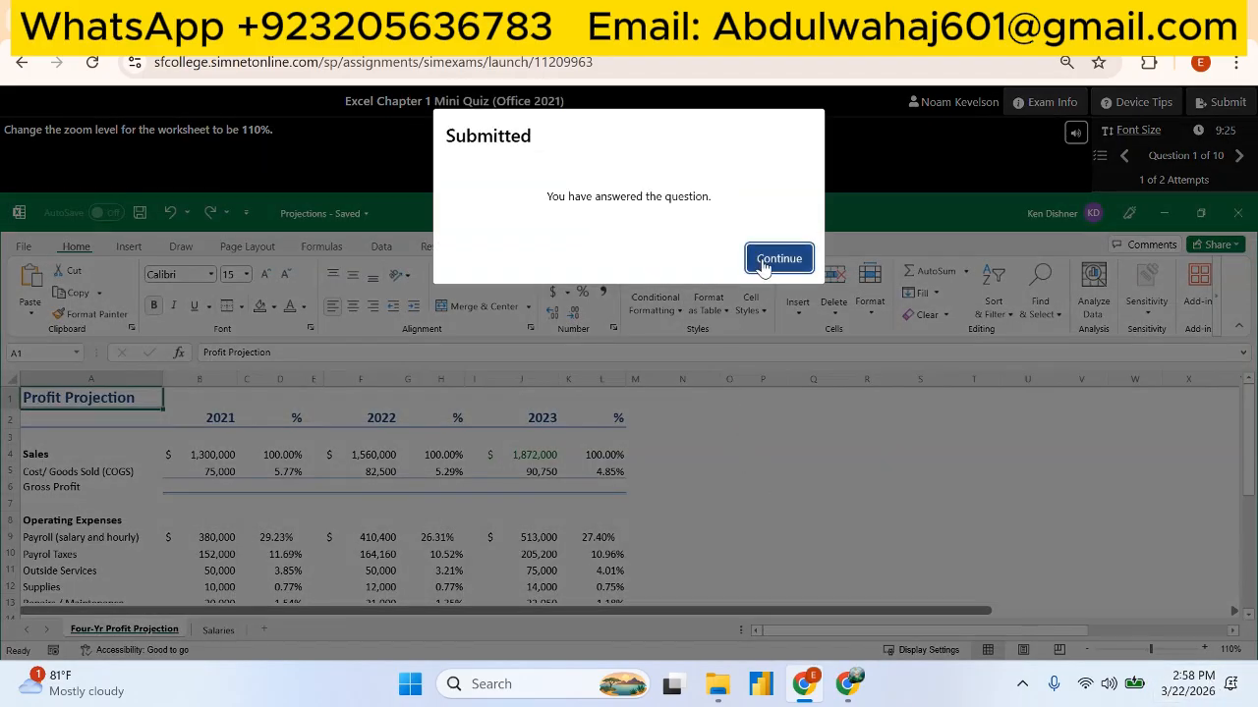
click(781, 259)
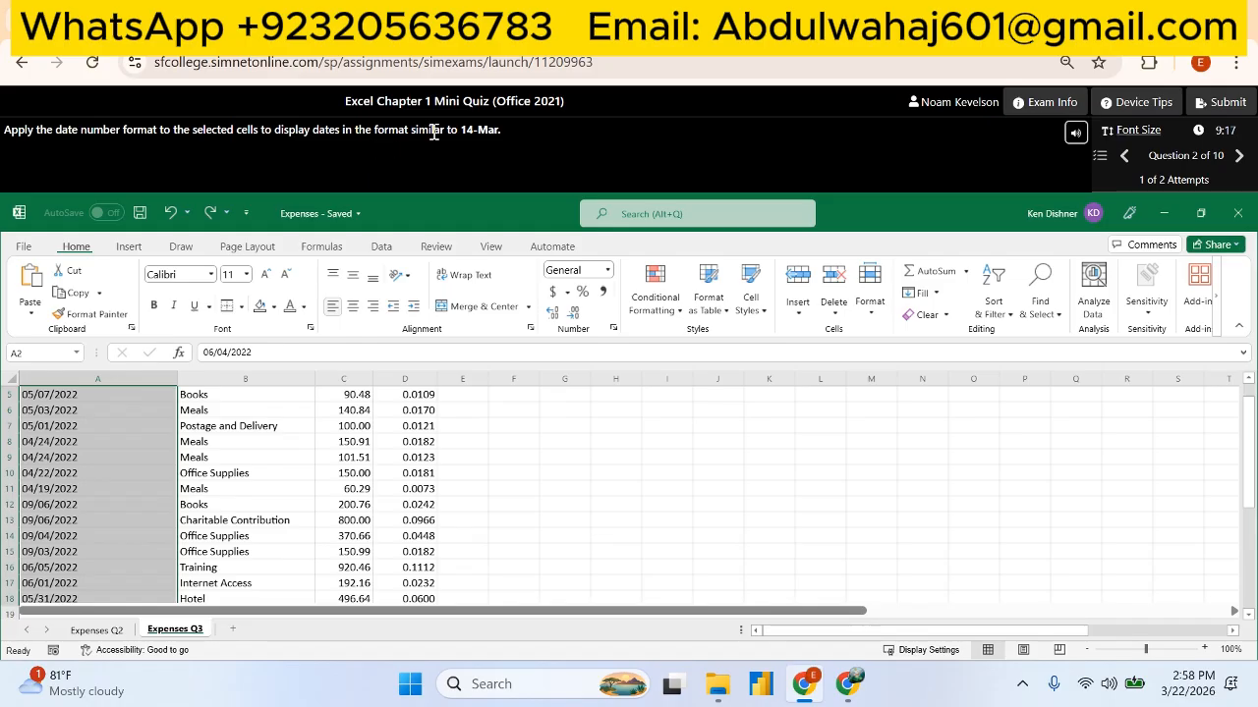
Apply the 14-Mar date format to the selected cells in column A and continue to the next question.
click(615, 329)
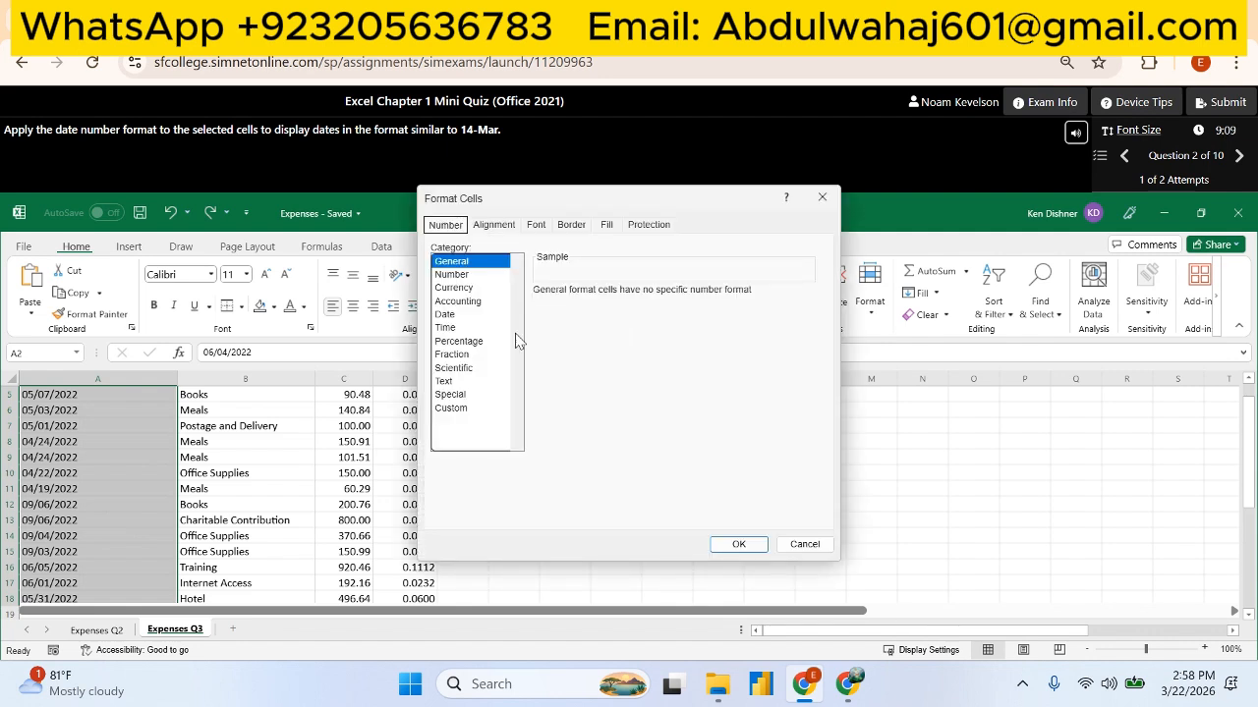
click(460, 317)
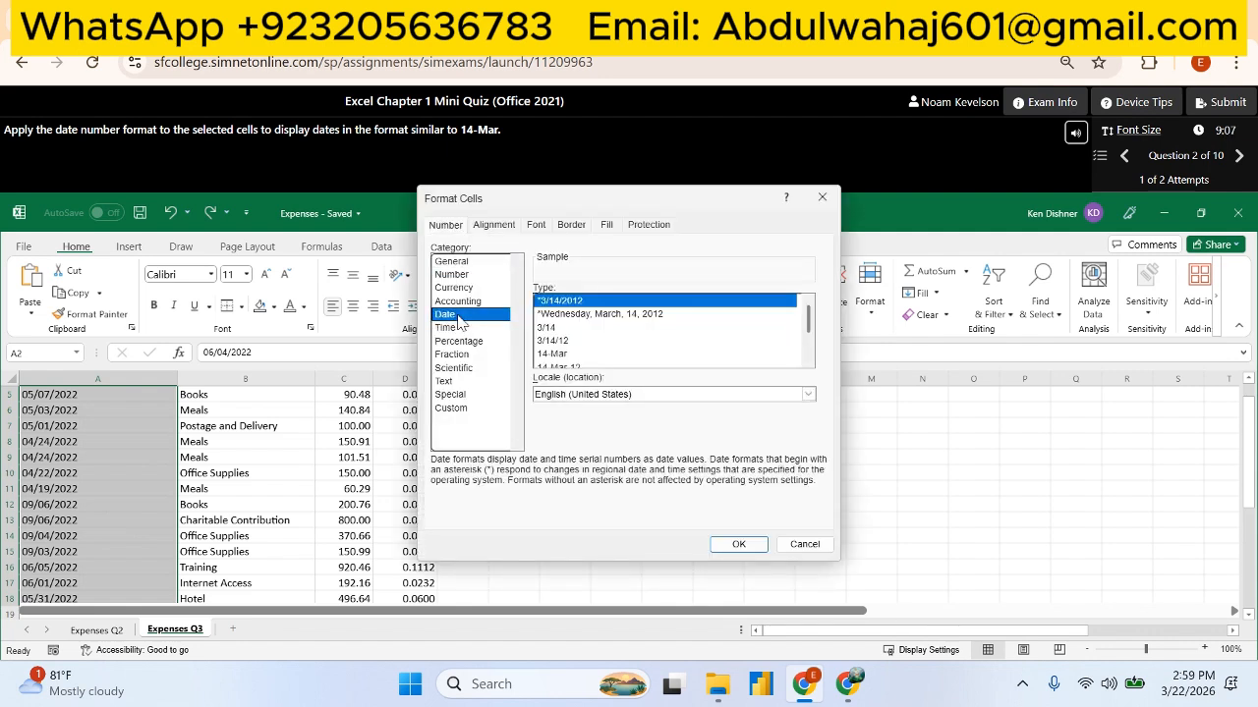
click(600, 355)
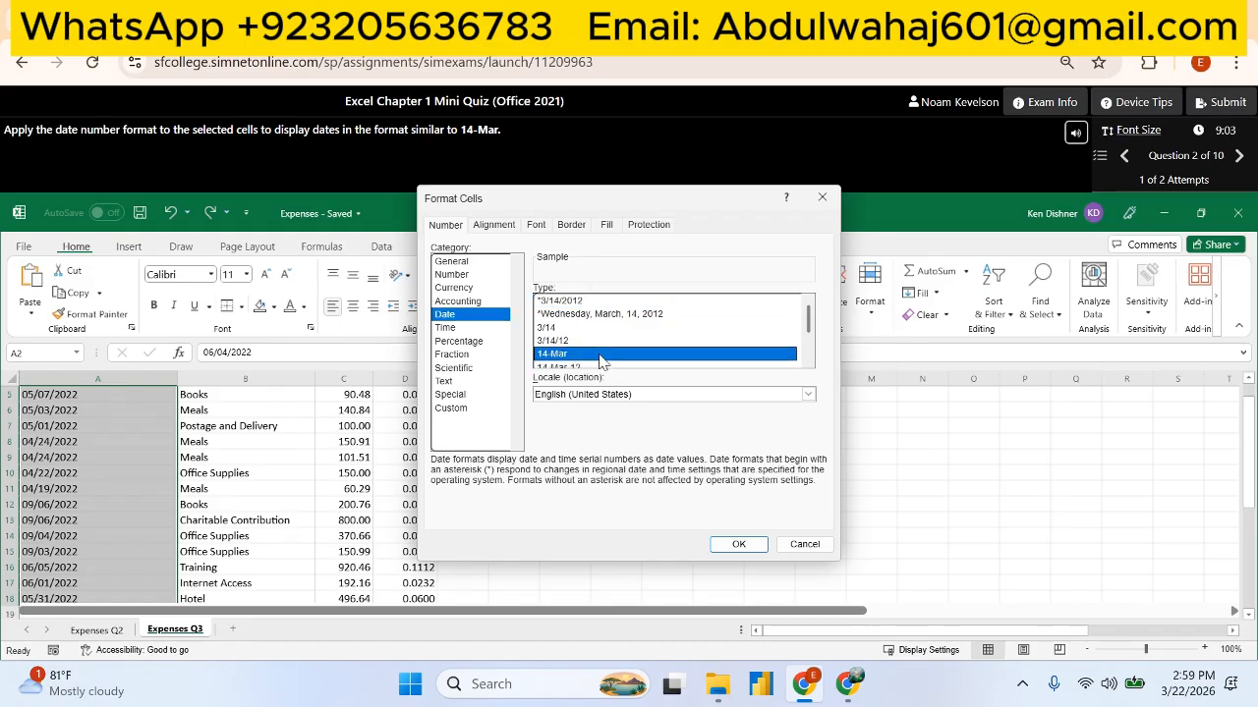
click(725, 544)
scroll(724, 547, down, 1)
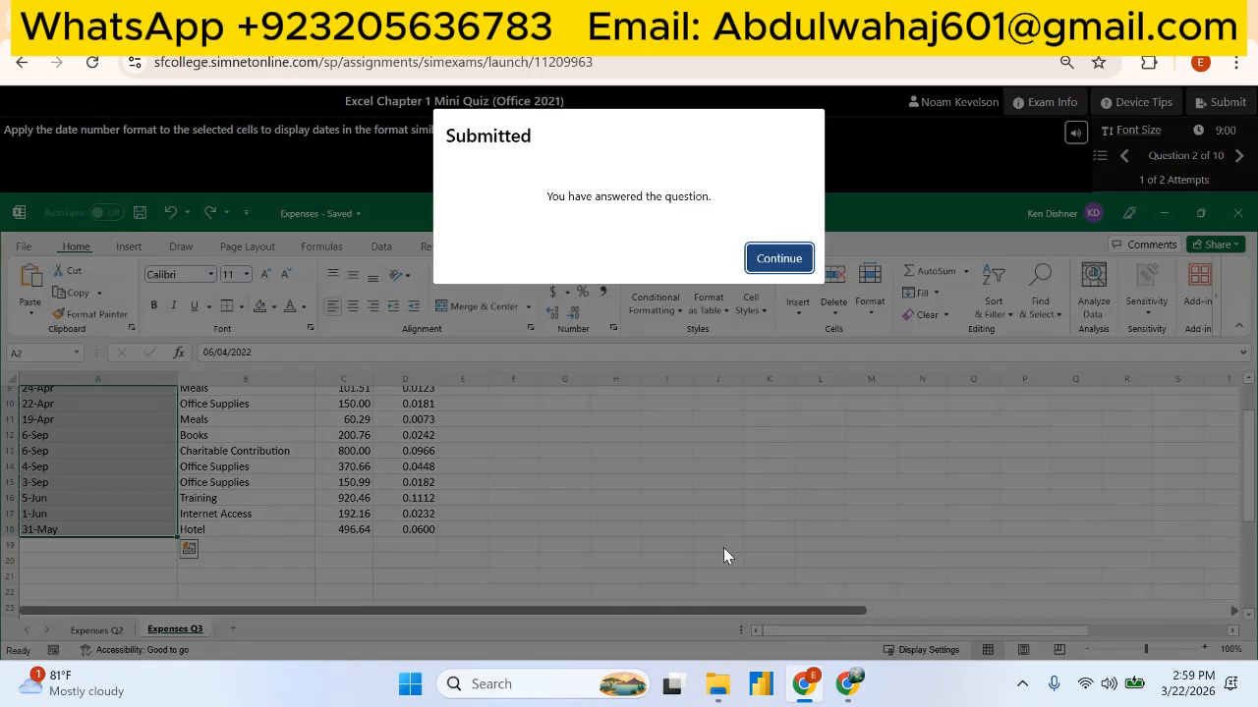
click(771, 262)
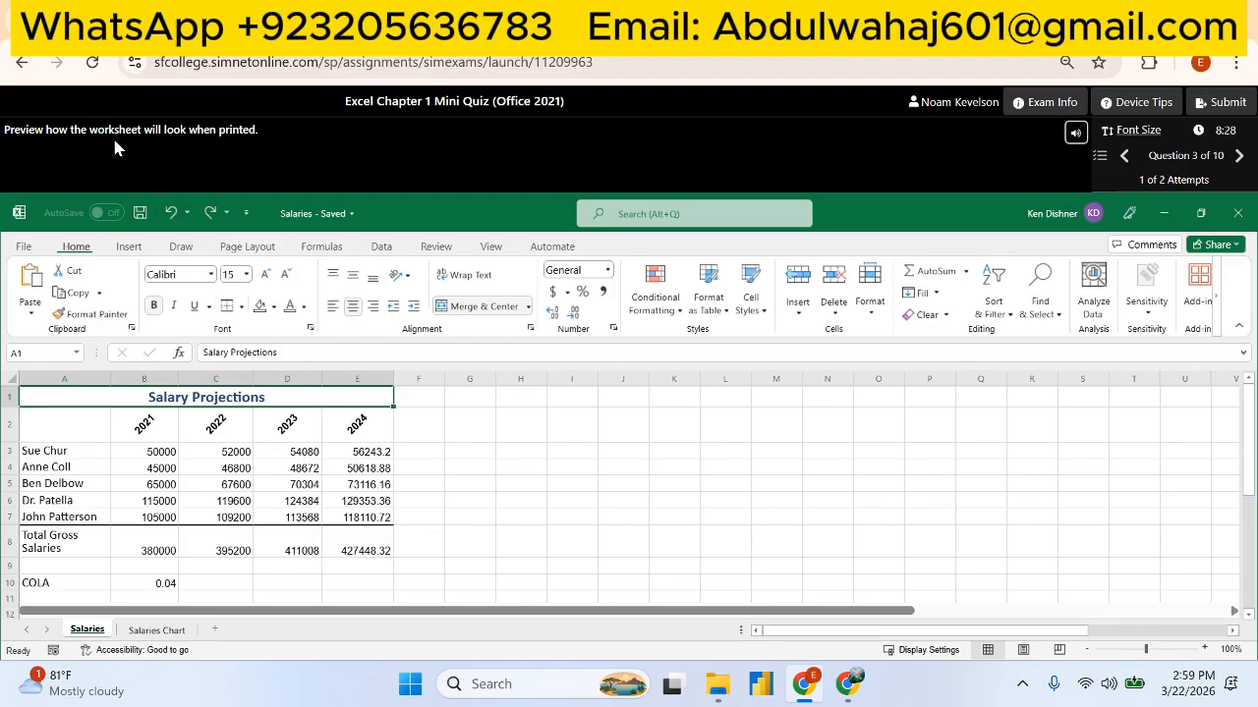
Show the print preview of the Salaries worksheet and continue to the next question.
click(30, 248)
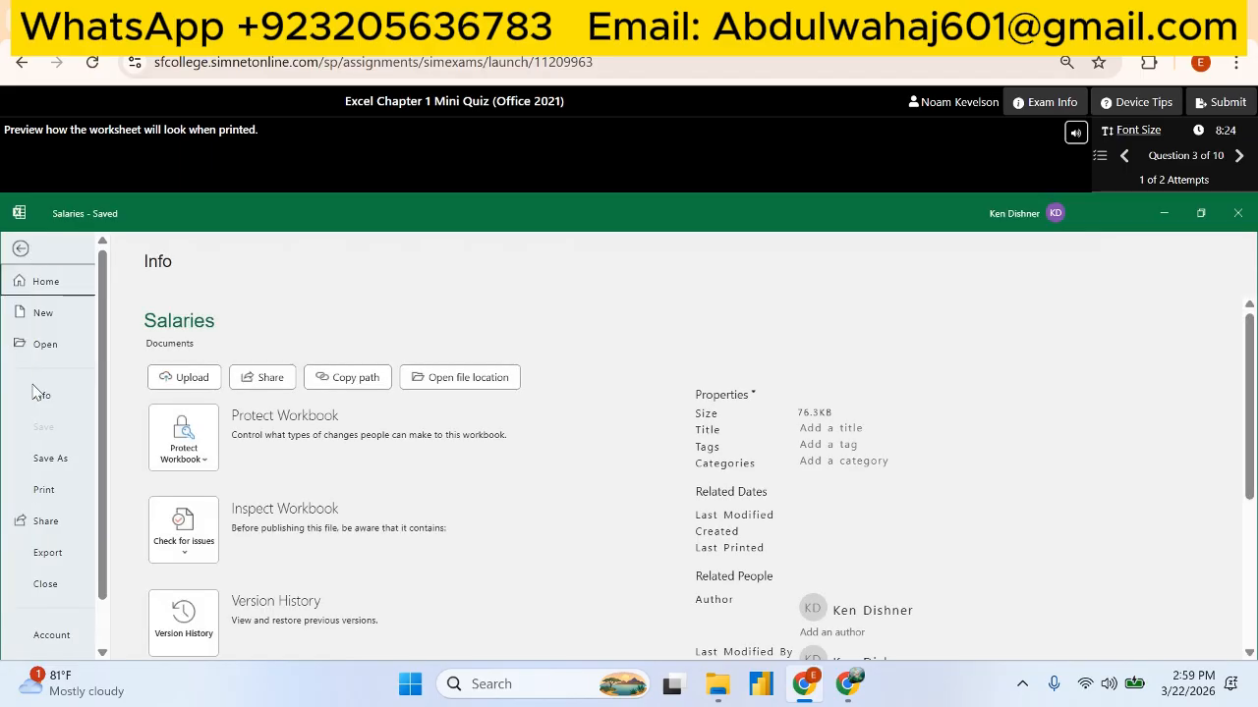
click(46, 491)
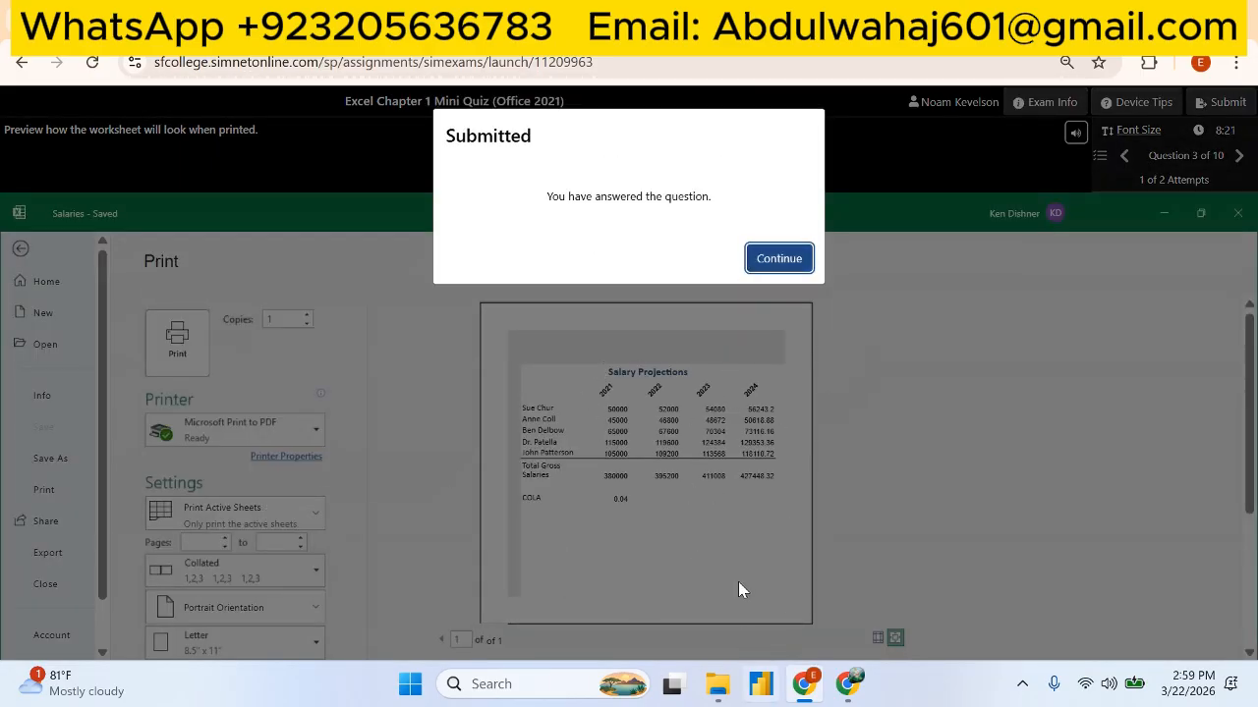
click(792, 270)
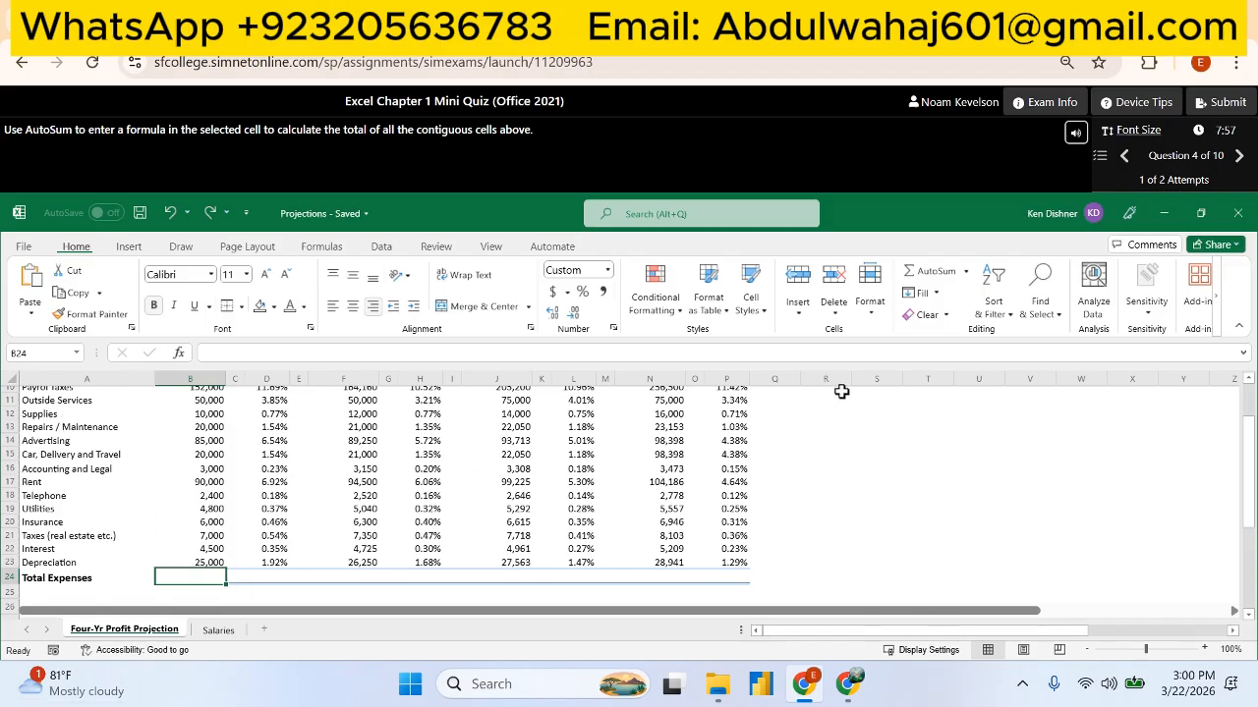
Use AutoSum to enter =SUM(B9:B23) in the Total Expenses cell B24 and continue to the next question.
click(929, 279)
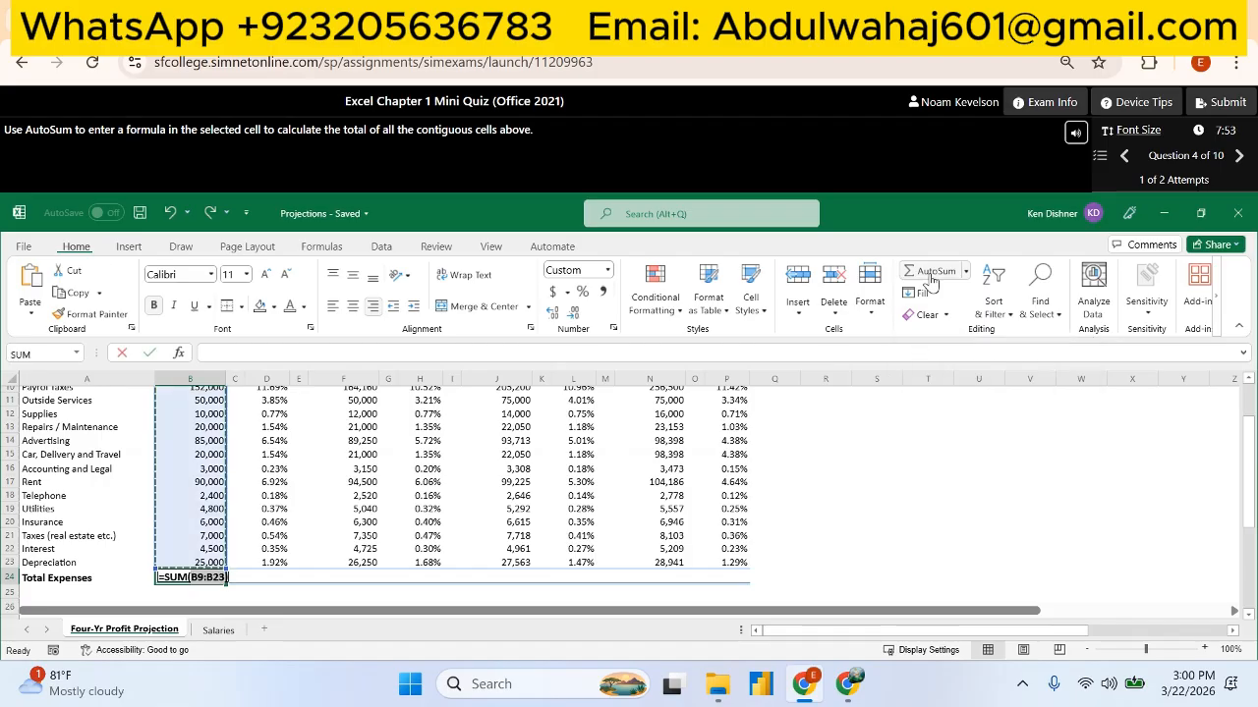
scroll(410, 493, up, 3)
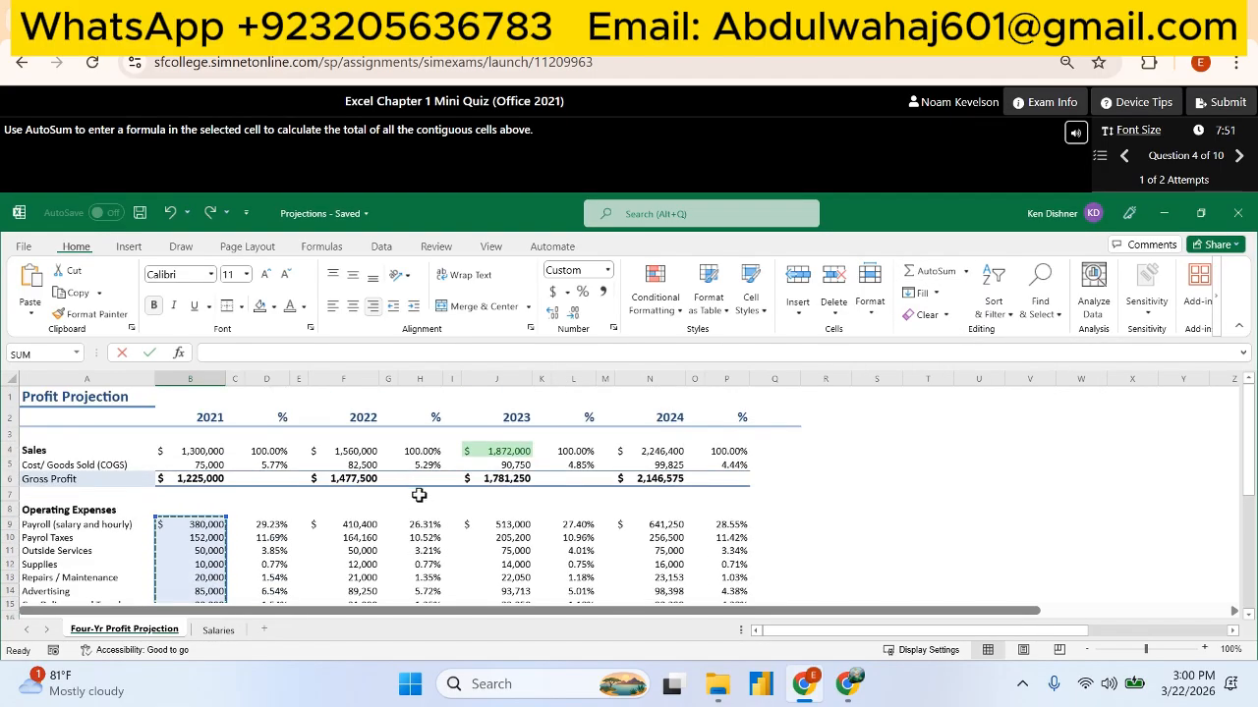
scroll(410, 494, down, 4)
key(Return)
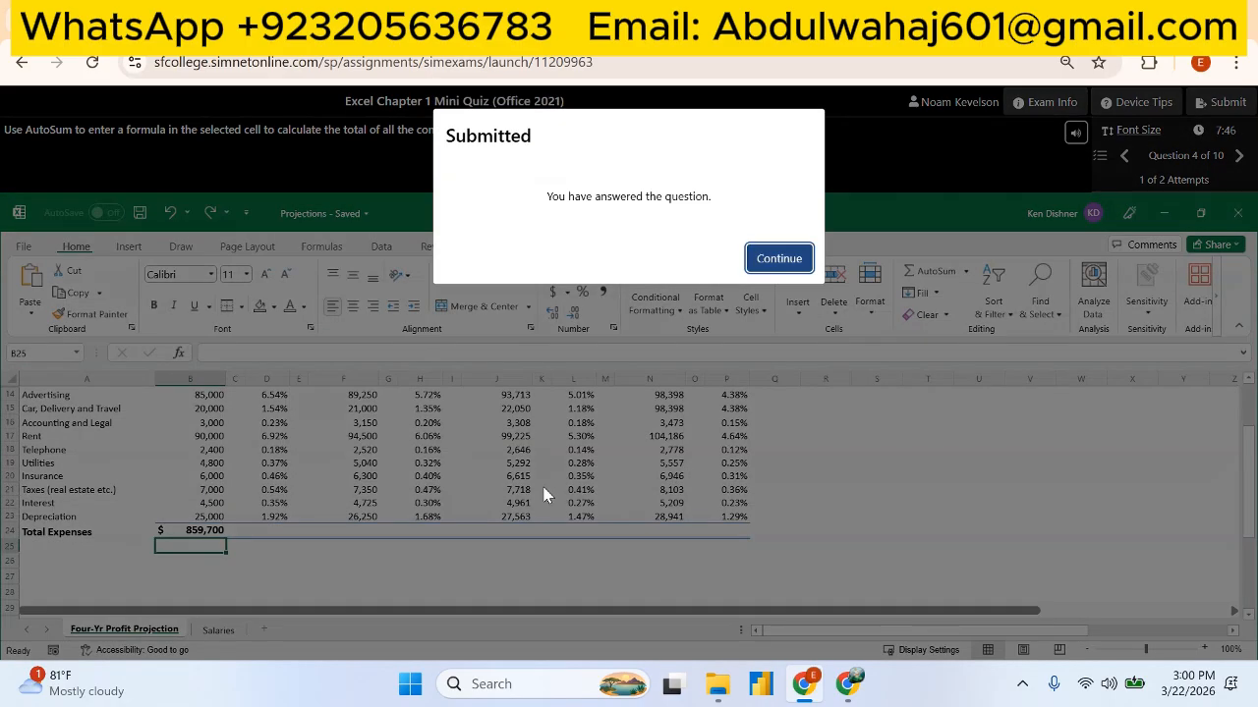
click(780, 259)
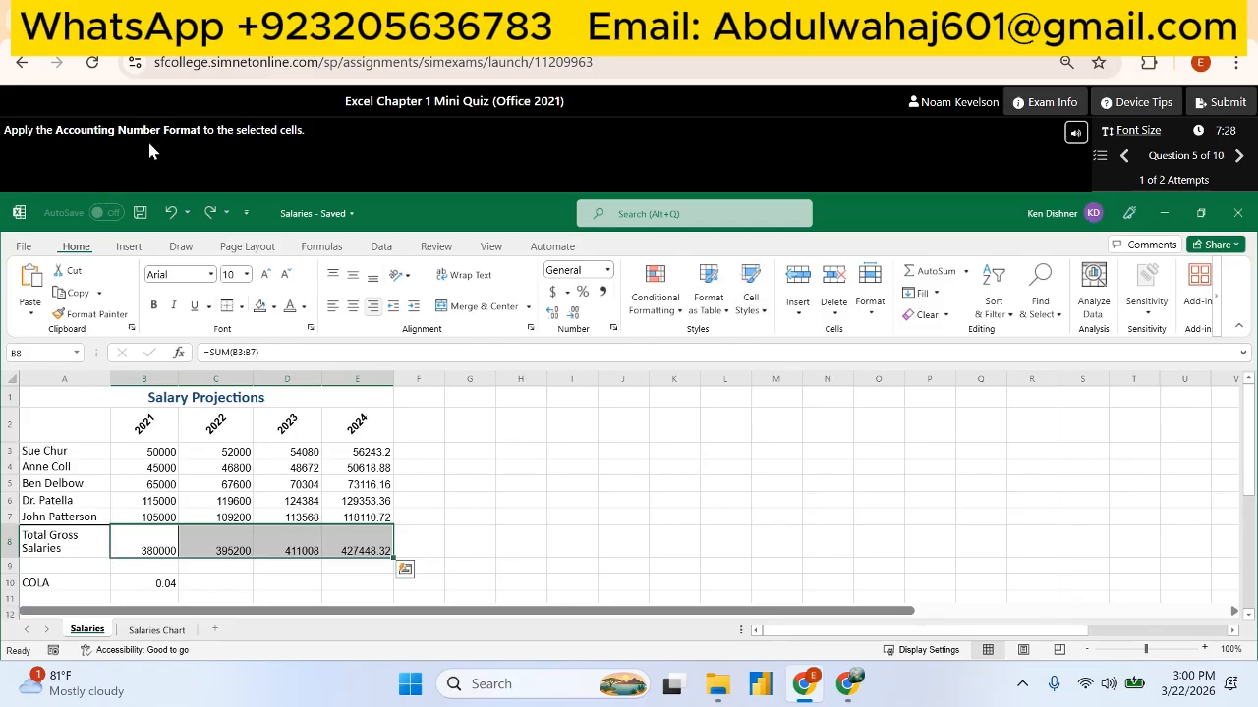
Apply the Accounting number format to the selected Total Gross Salaries cells and continue to the next question.
click(614, 329)
click(485, 305)
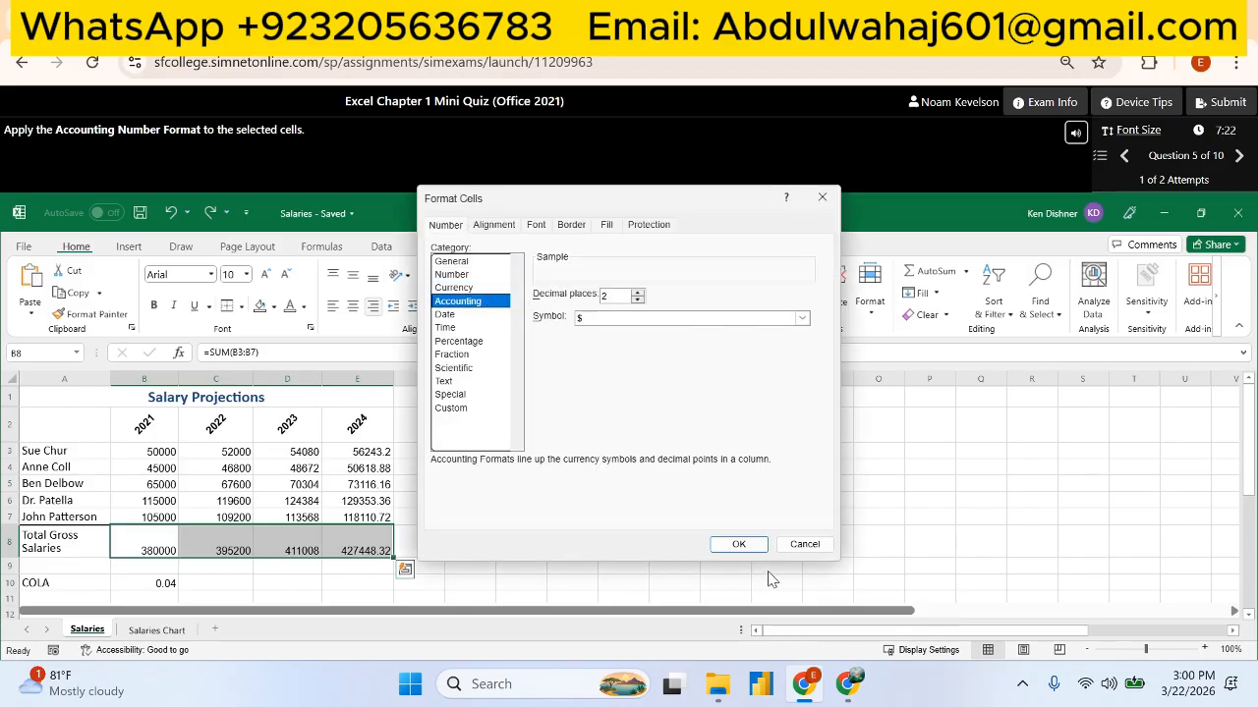
click(739, 544)
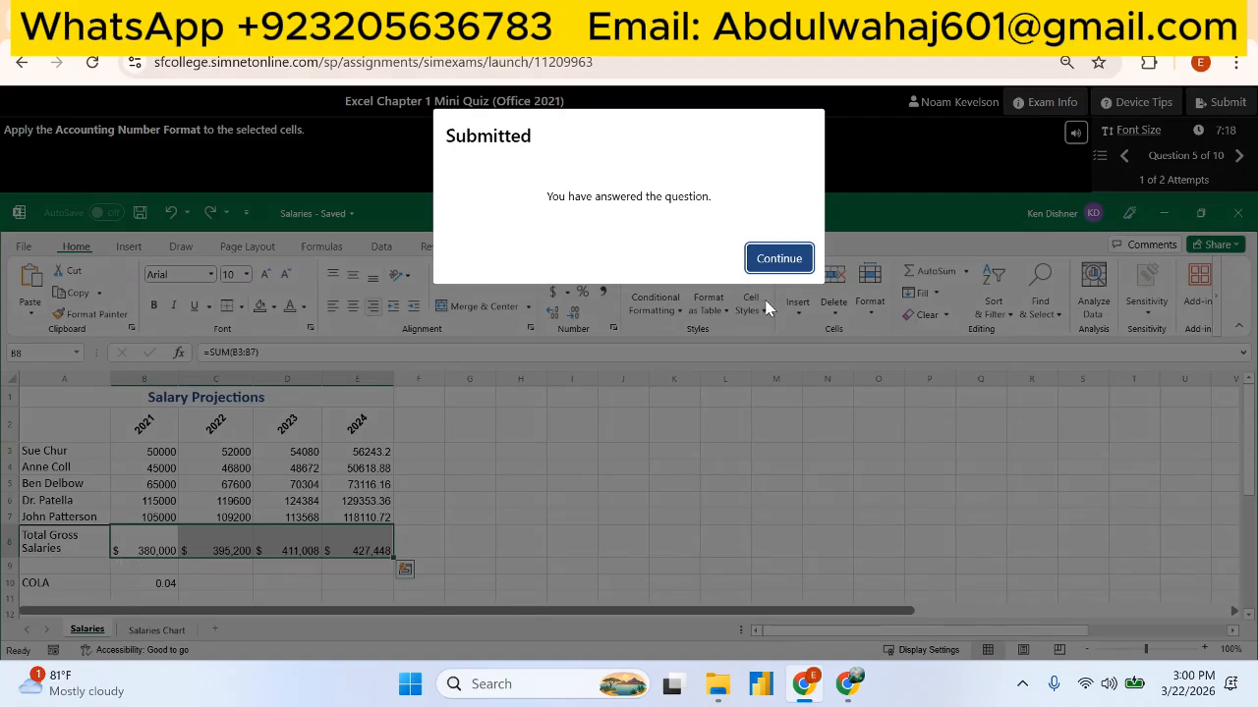
click(781, 271)
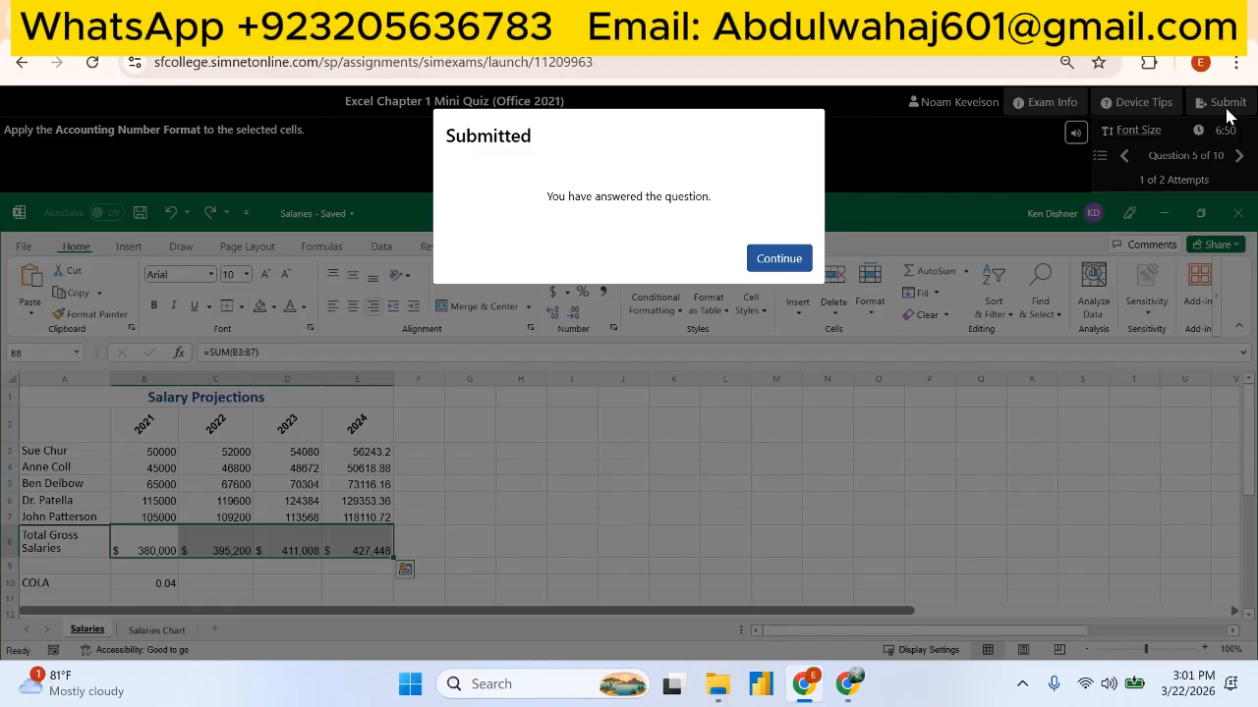
click(786, 263)
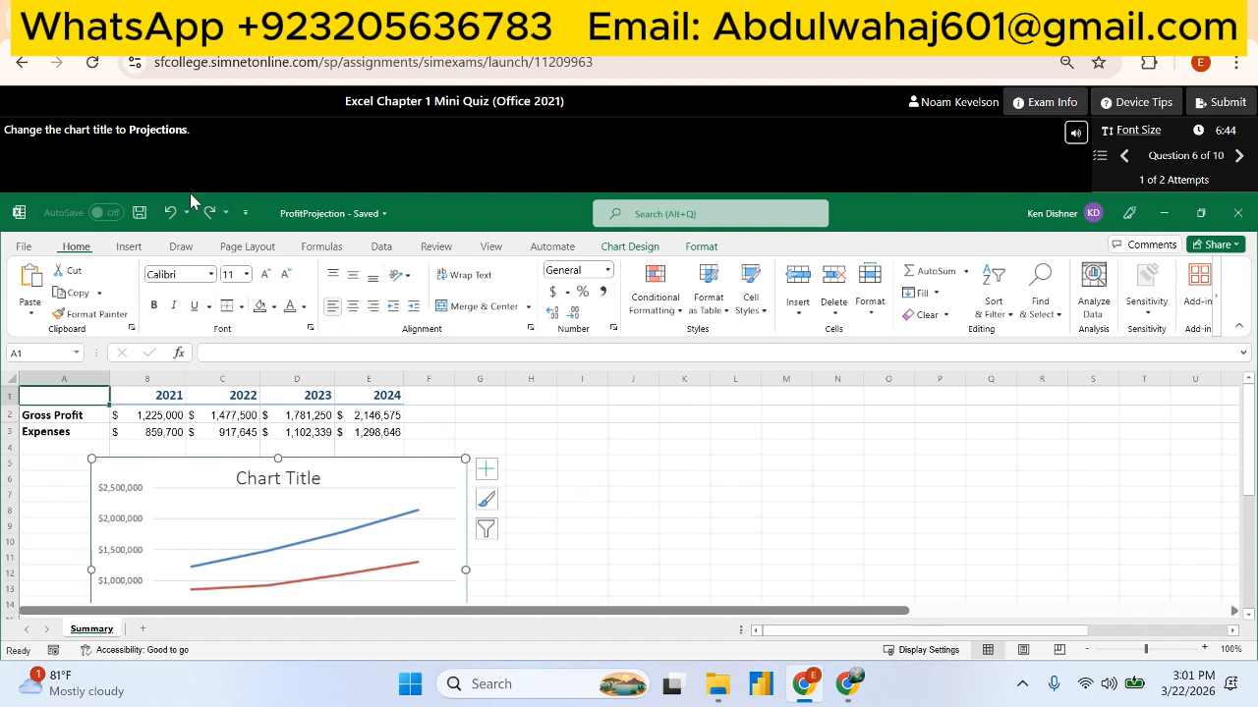
Change the line chart's title to Projection and continue to the next question.
click(308, 477)
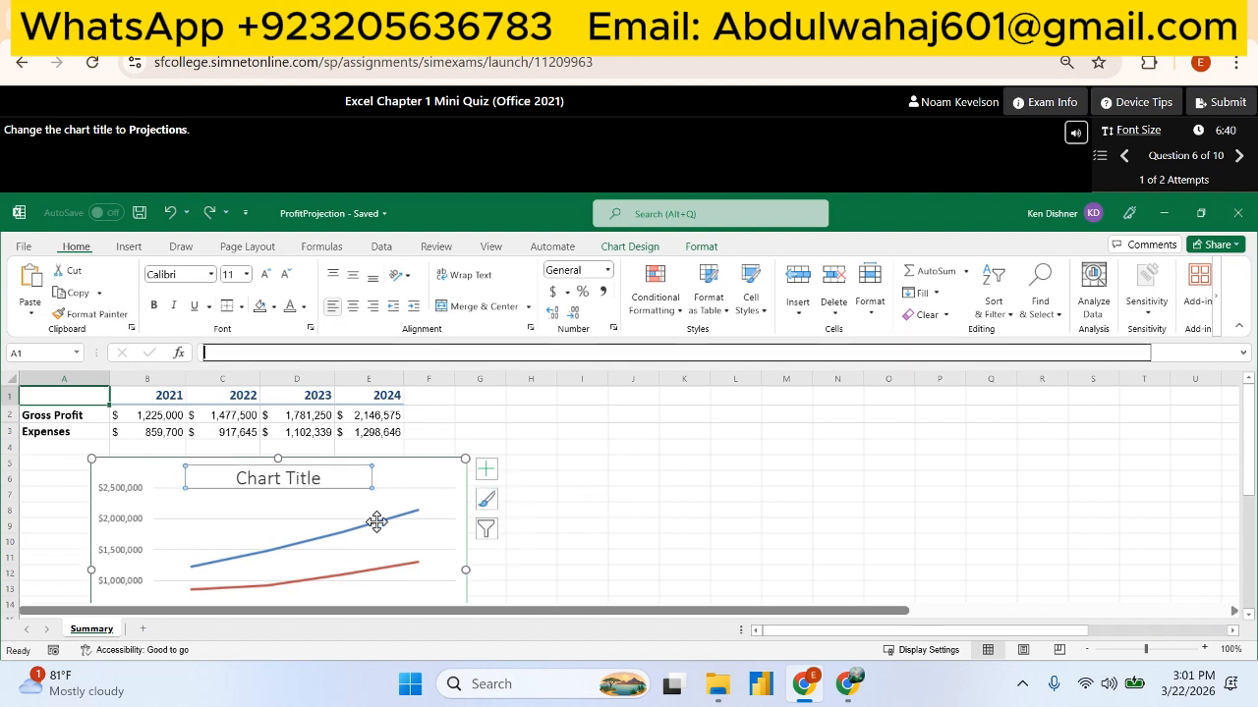
click(225, 355)
text(Projection)
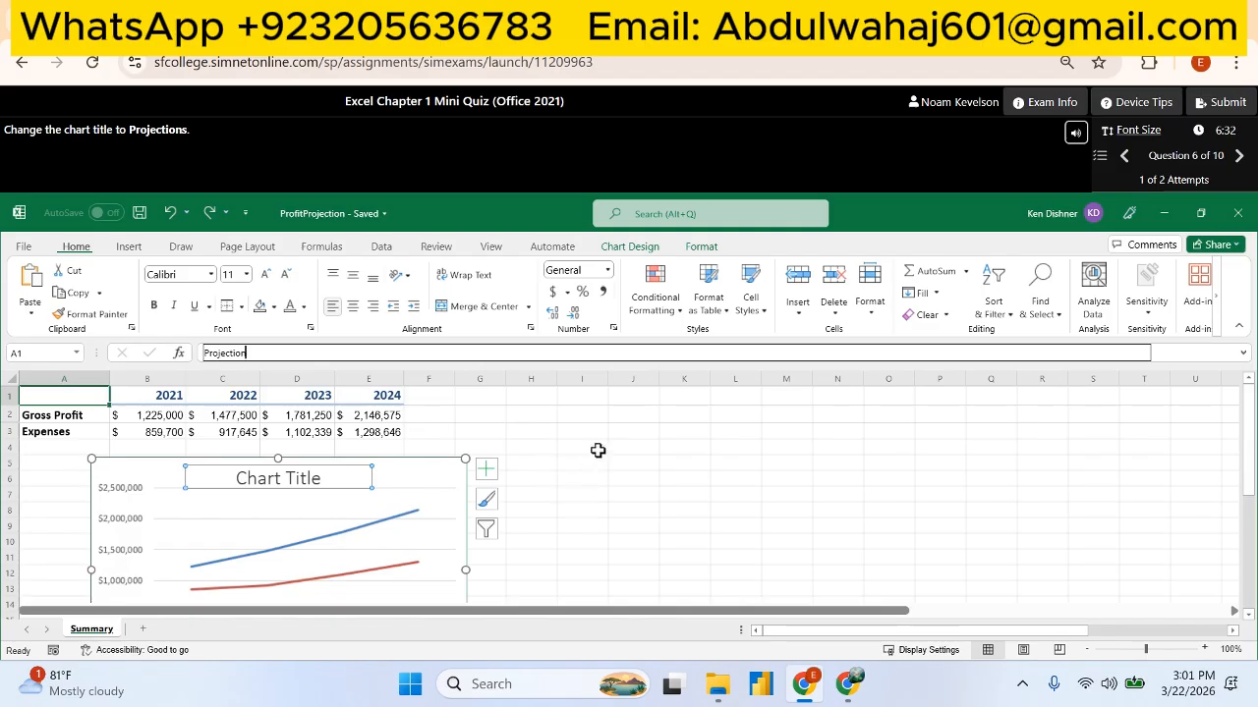
key(Return)
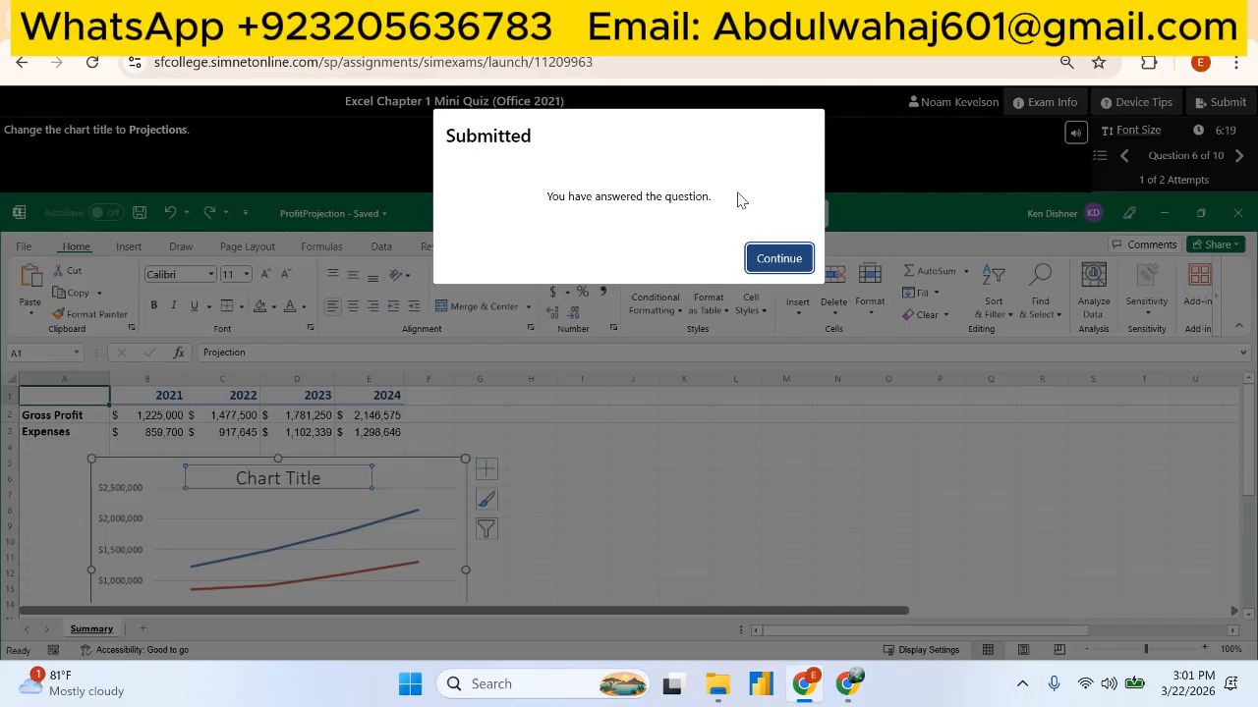
click(786, 266)
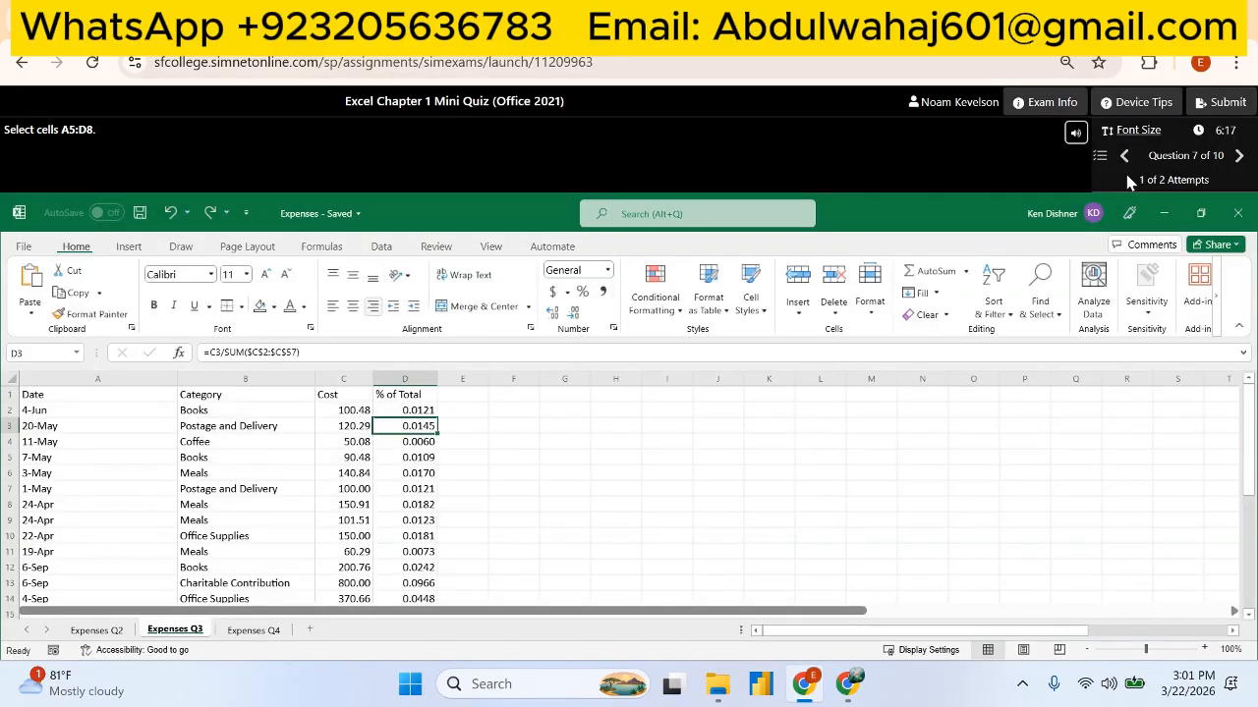
Return to question 6, change the line chart's title to Projections and continue to question 7.
click(1125, 160)
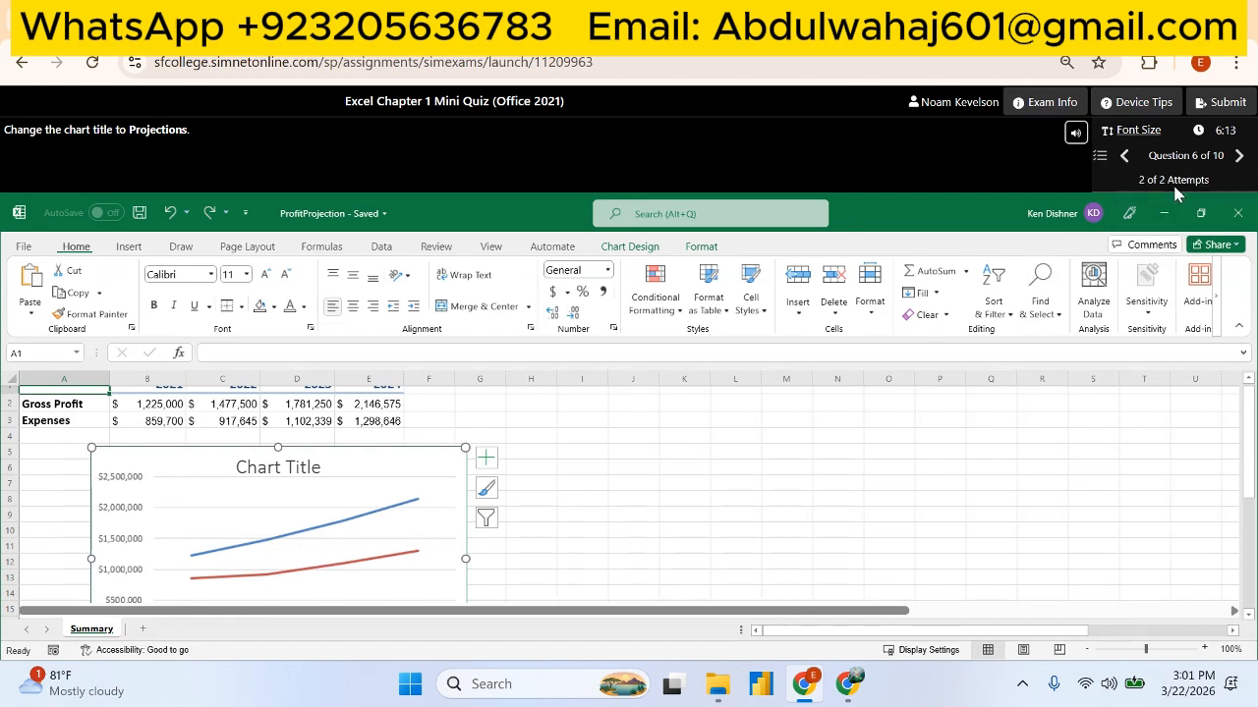
click(1126, 161)
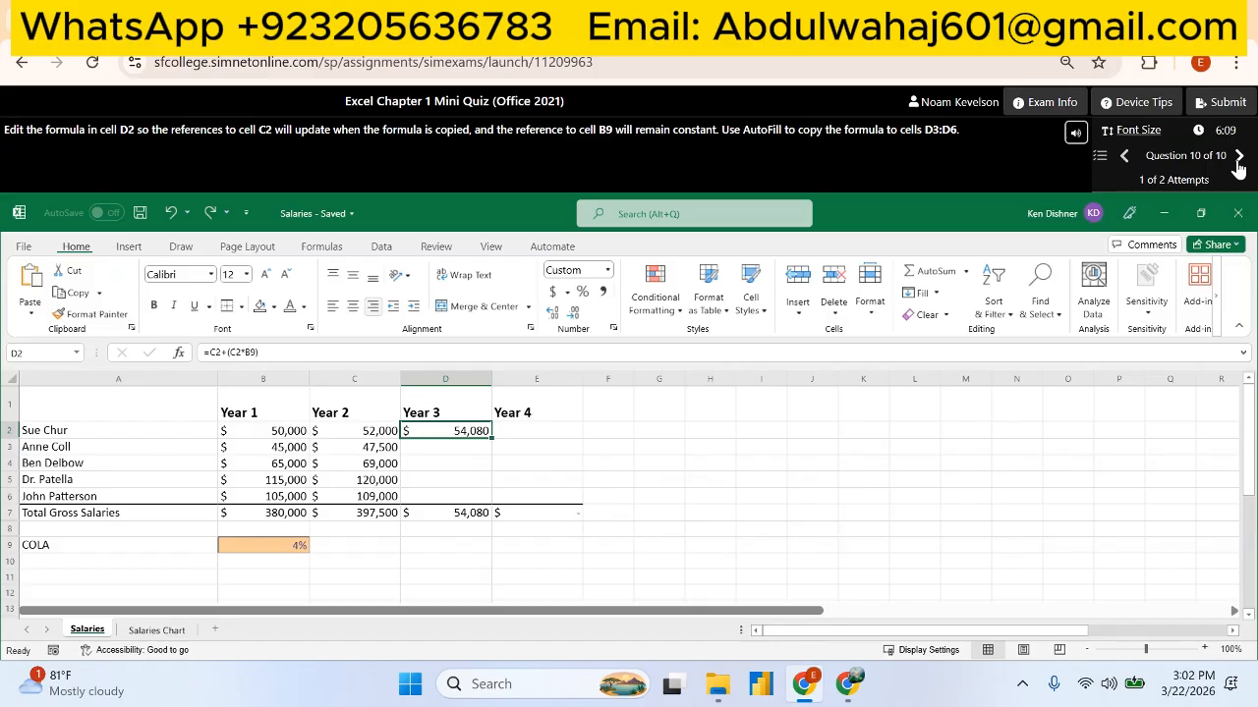
click(1237, 163)
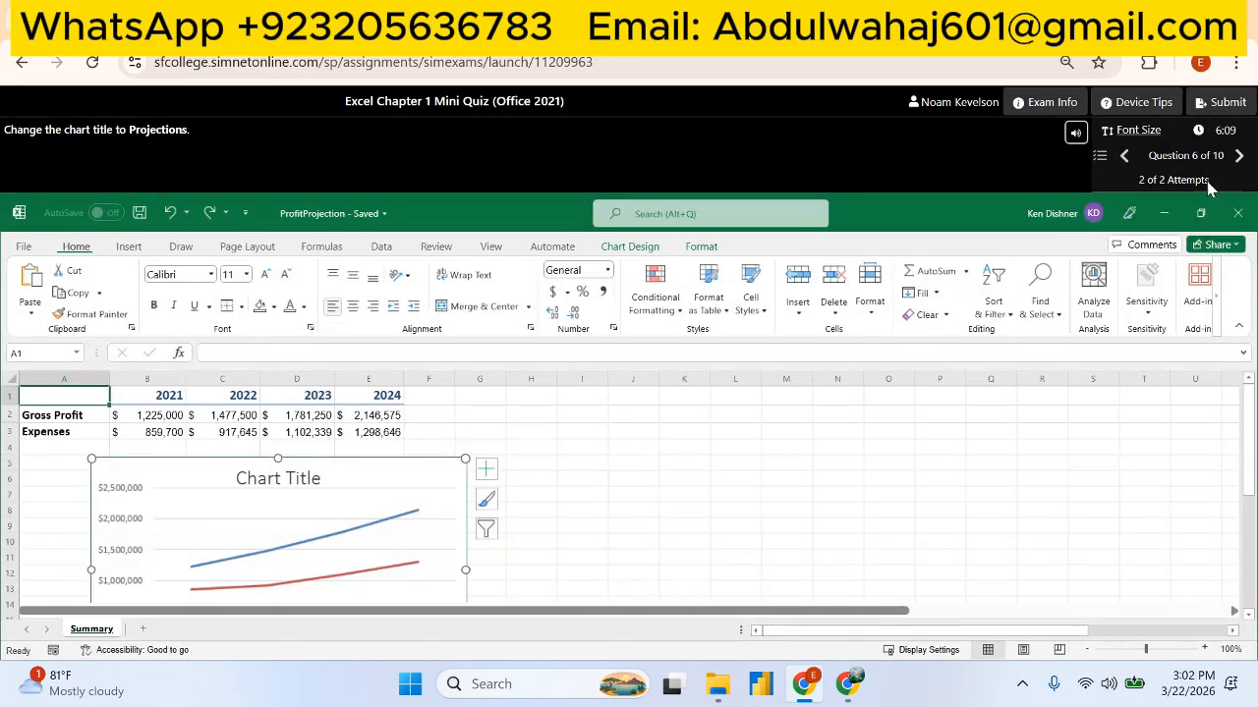
click(302, 474)
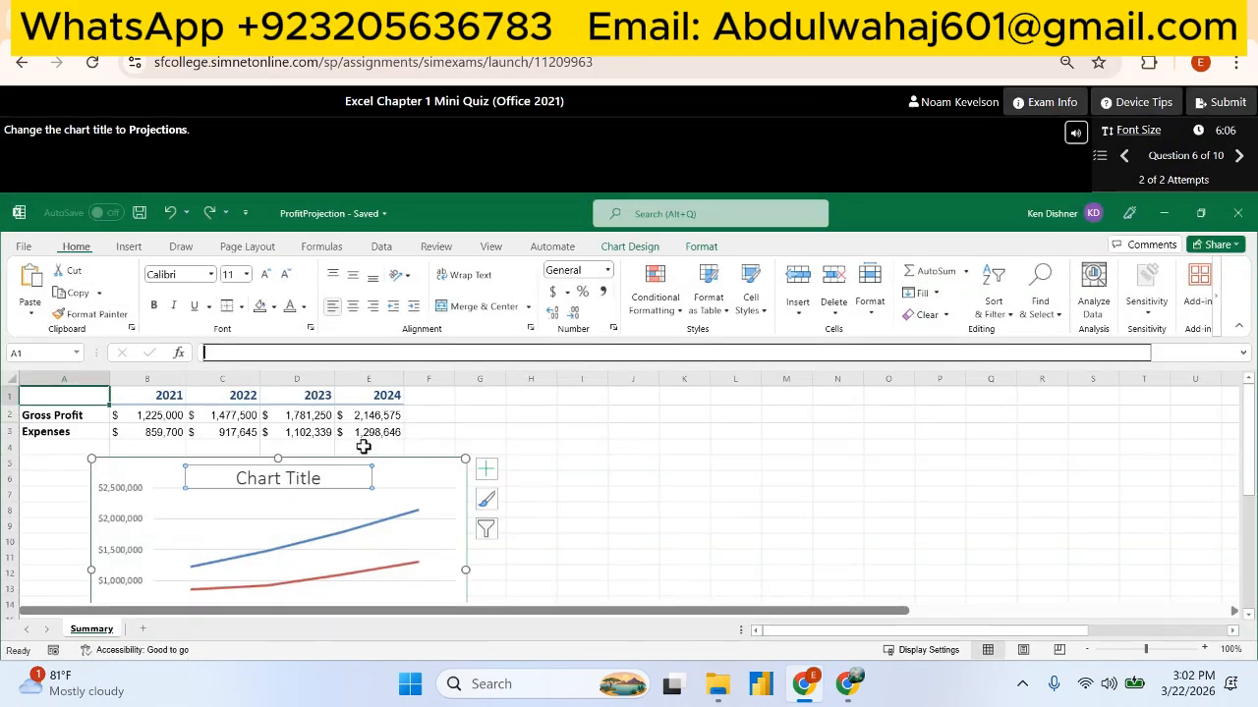
click(239, 354)
text(Projections)
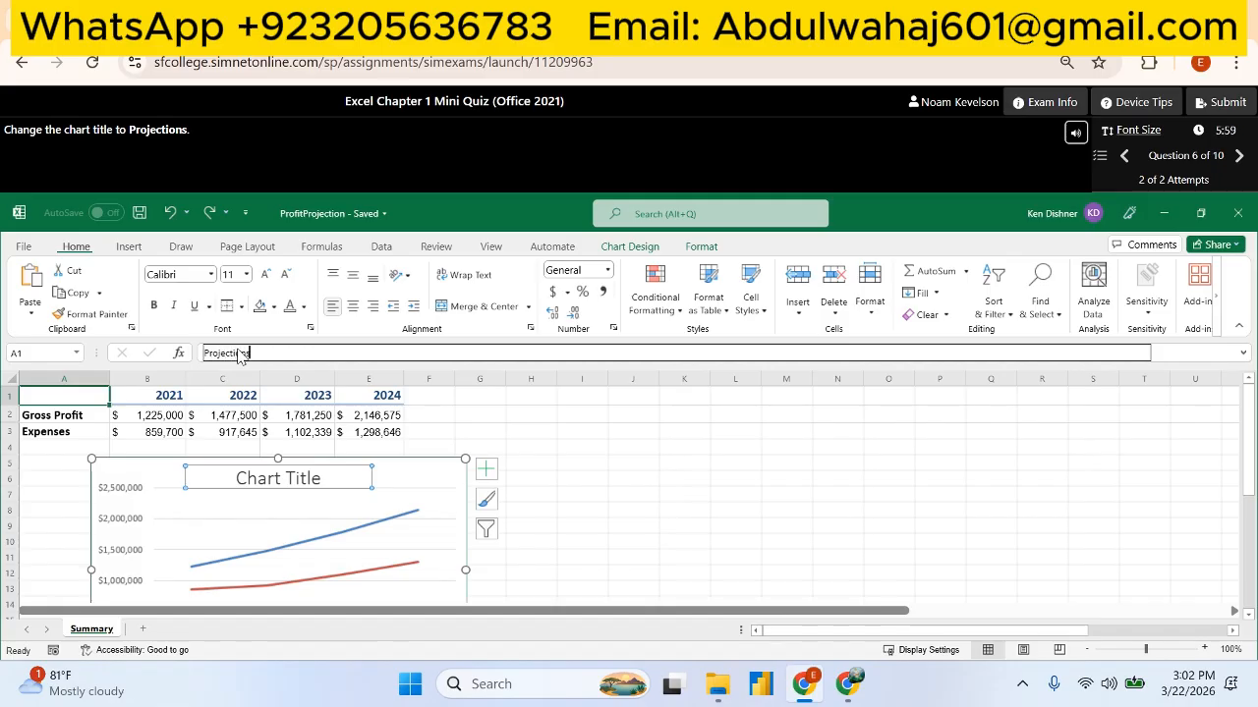
key(Return)
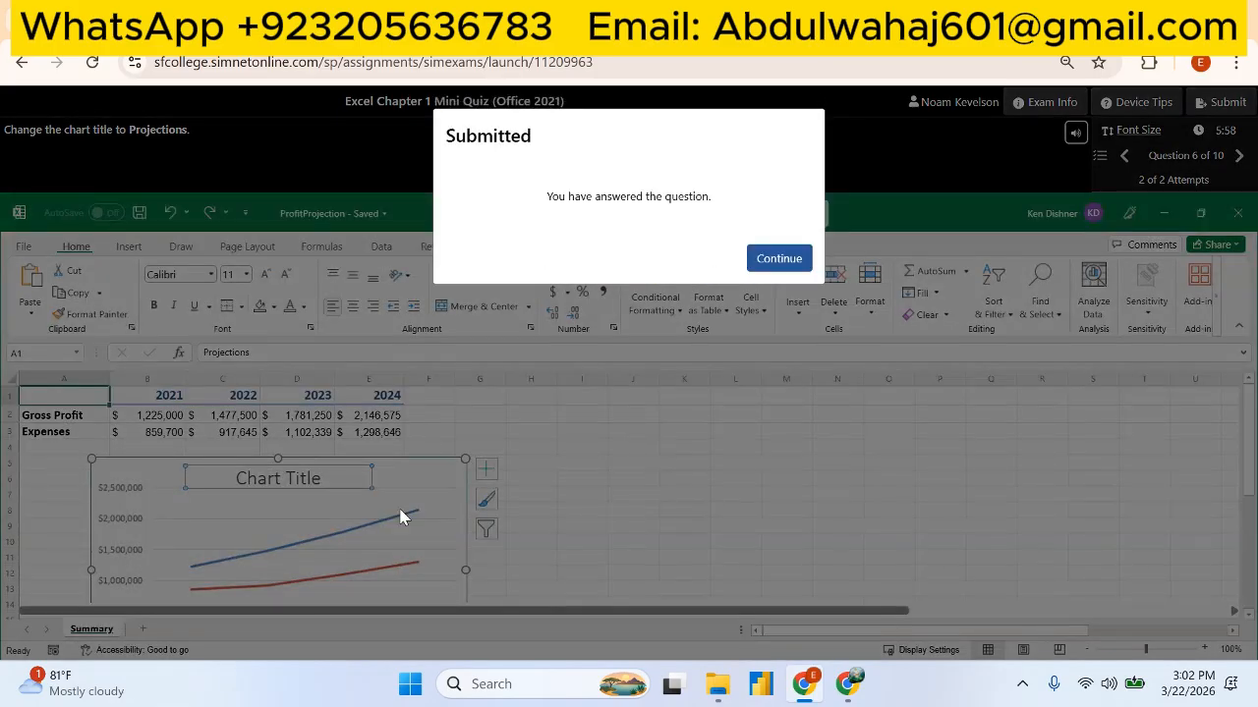
click(781, 259)
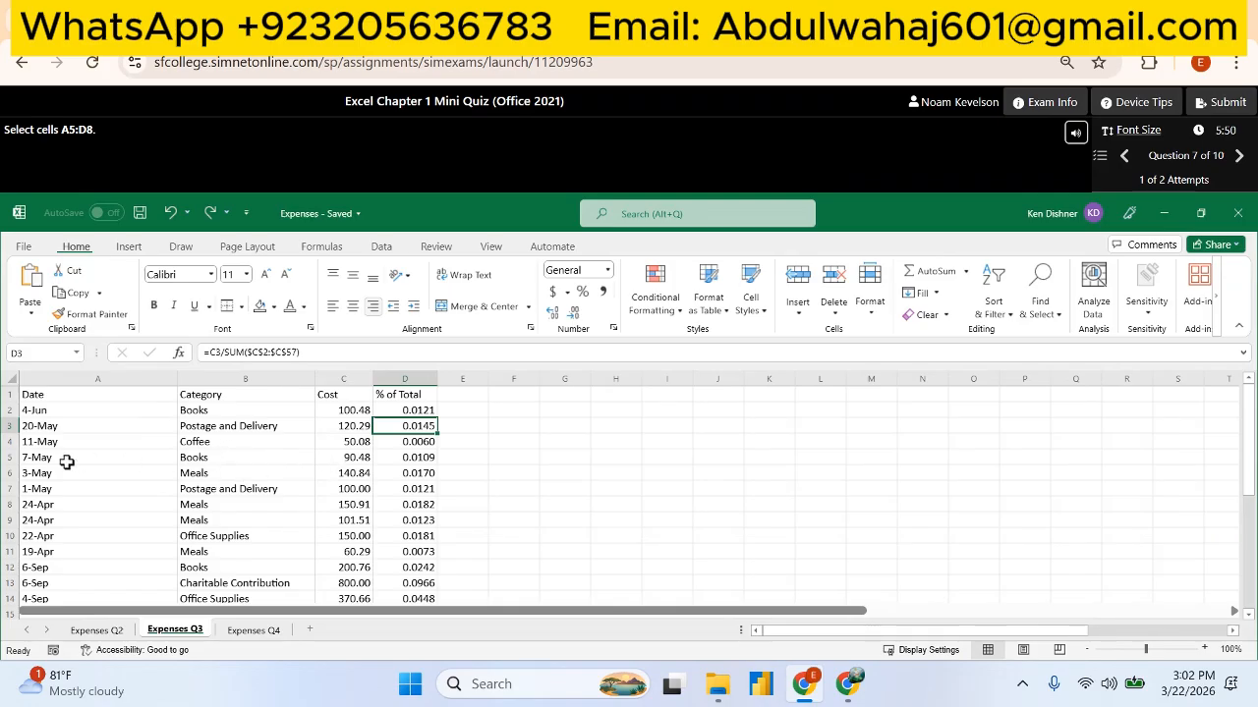
Answer question 7 by selecting cells A5:D8 and question 8 by opening the Profit Projection worksheet, continuing to question 9.
drag(49, 458, 413, 503)
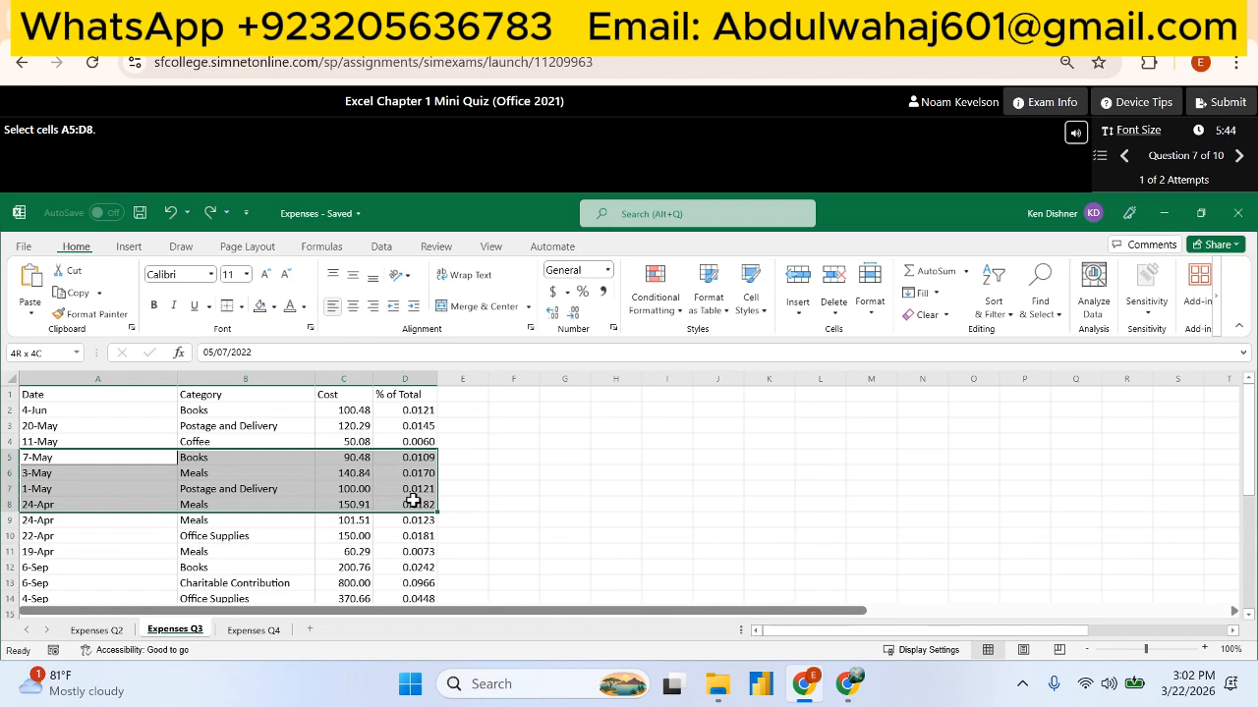
drag(413, 503, 412, 504)
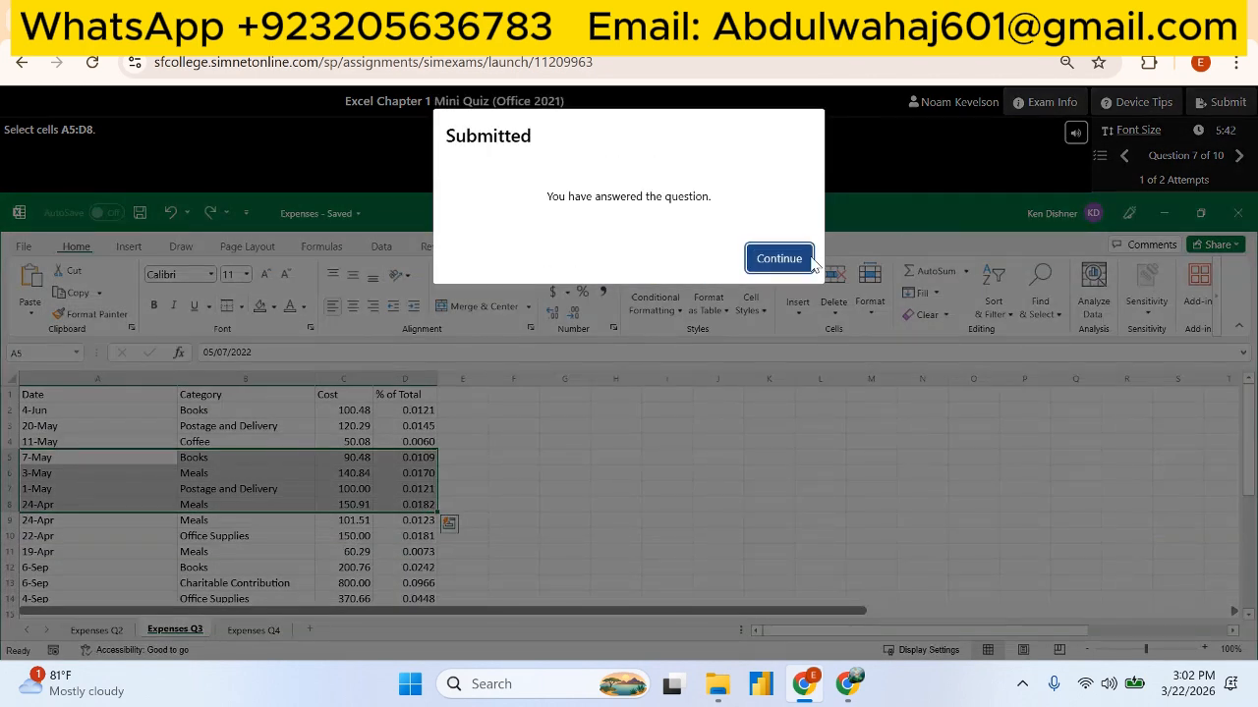
click(786, 262)
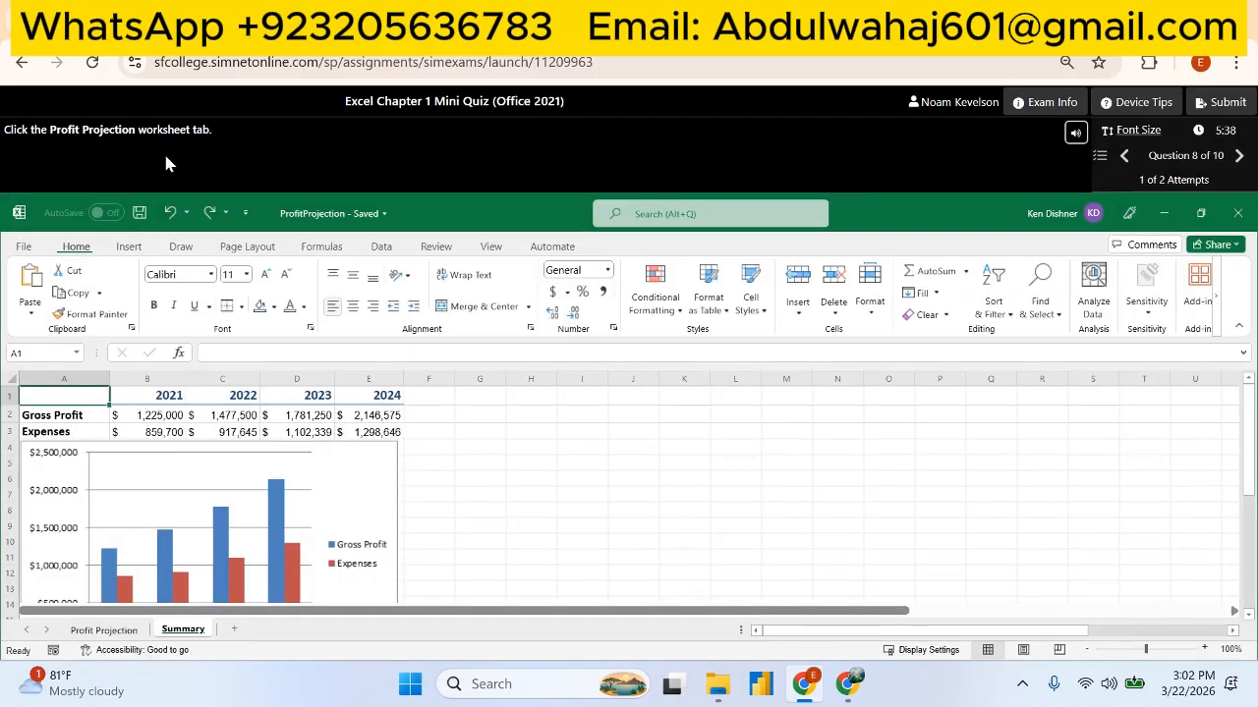
click(117, 631)
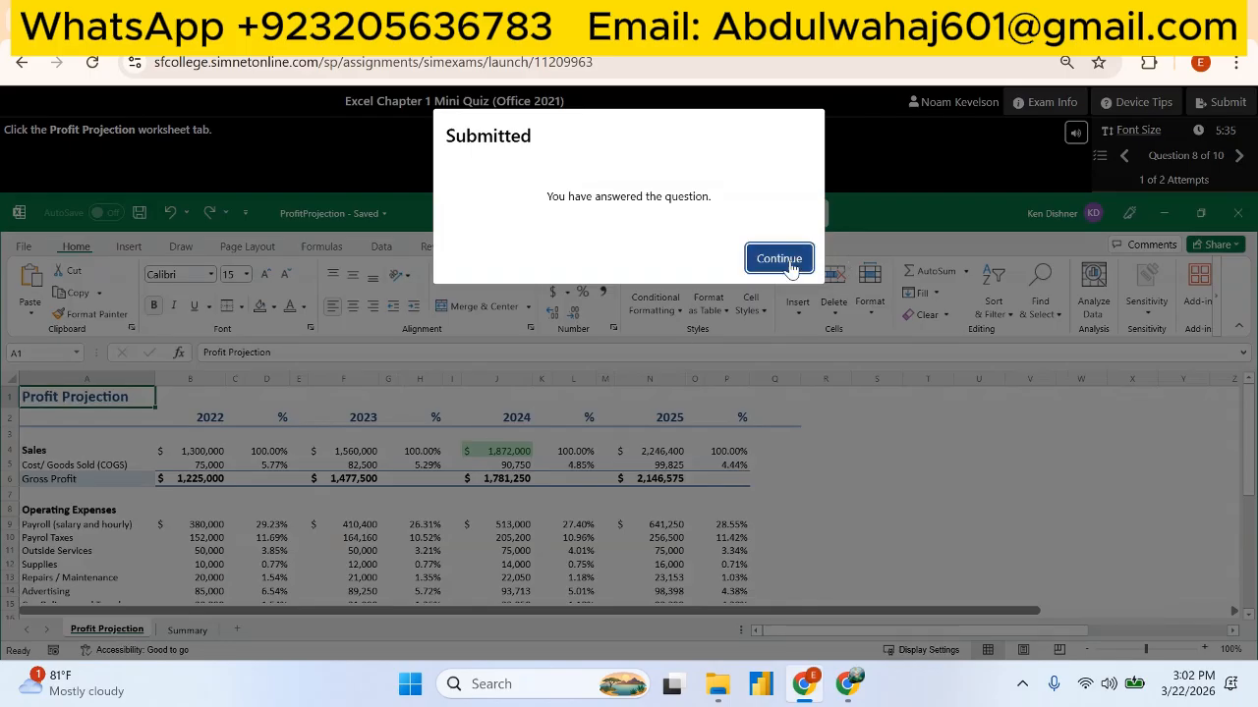
click(766, 271)
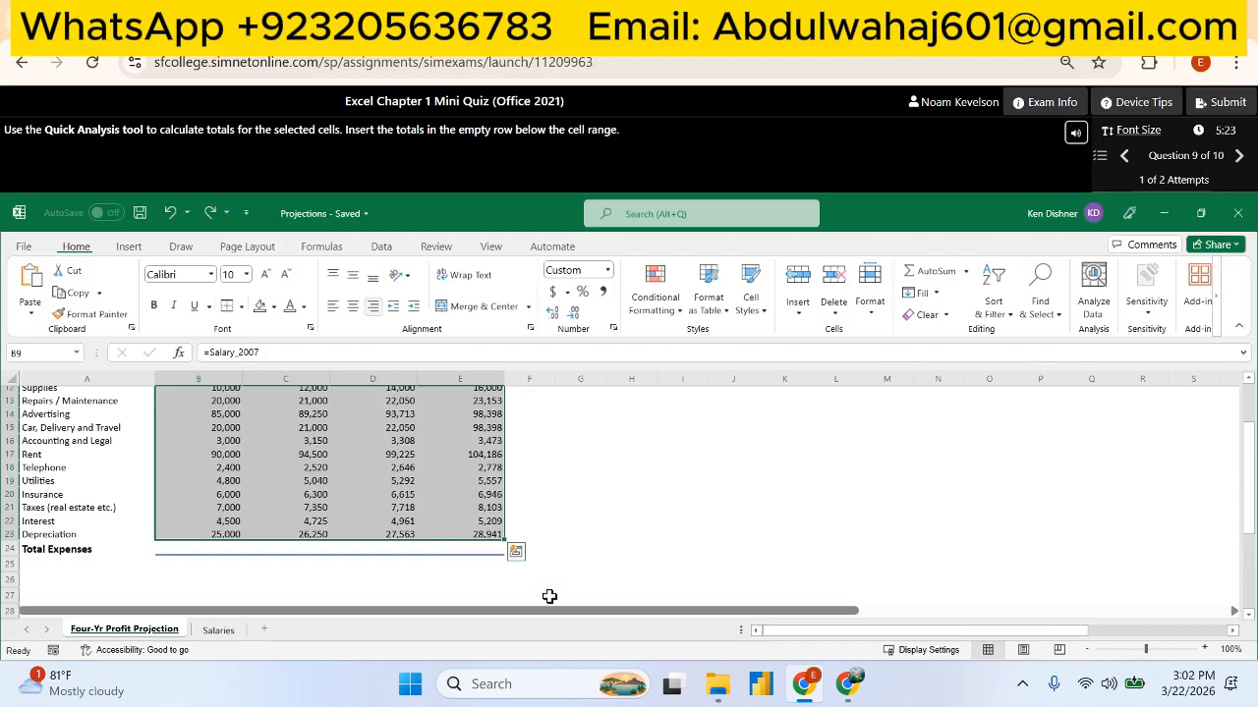
Try to total the selected expense cells with Quick Analysis, using the Sum option that adds a totals column, and continue to question 10.
click(515, 552)
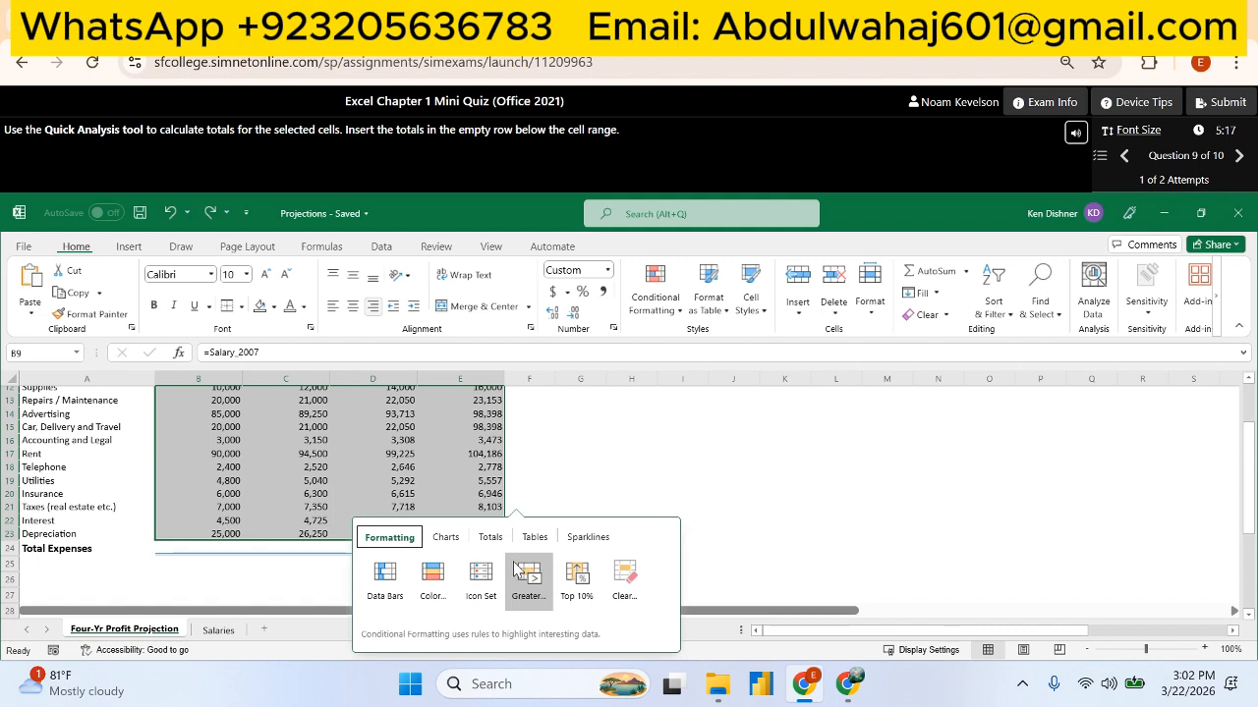
click(492, 538)
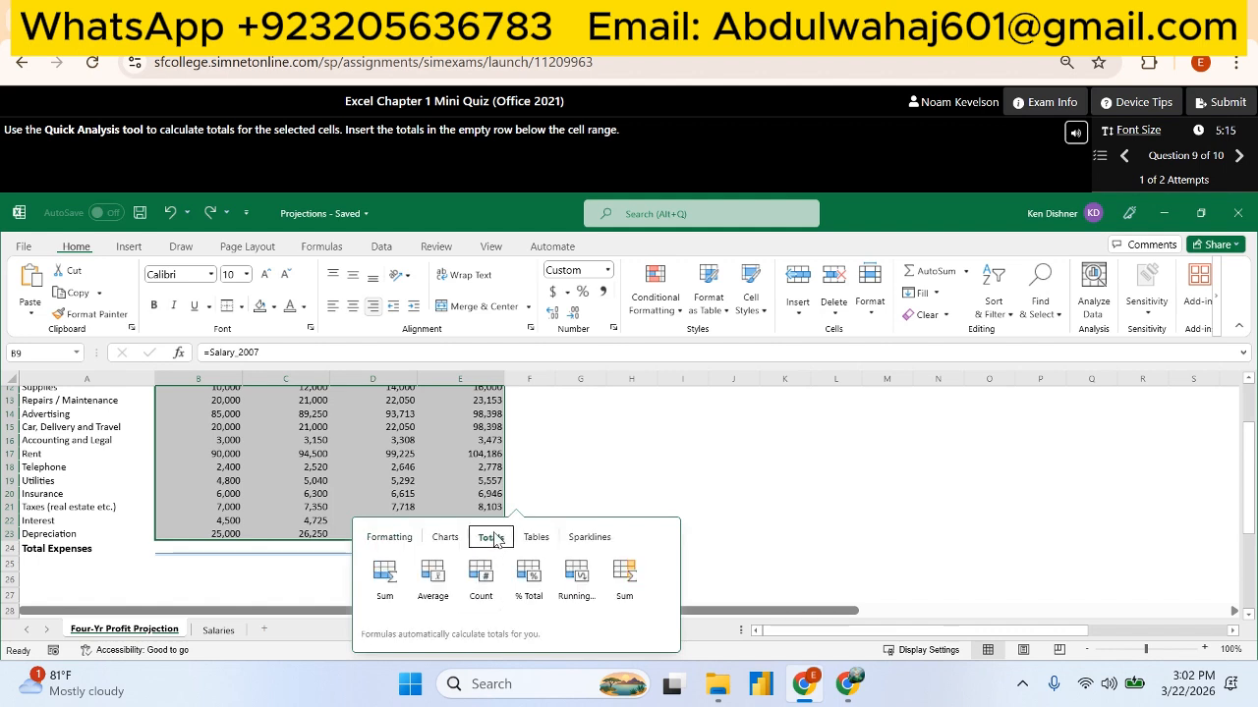
click(632, 579)
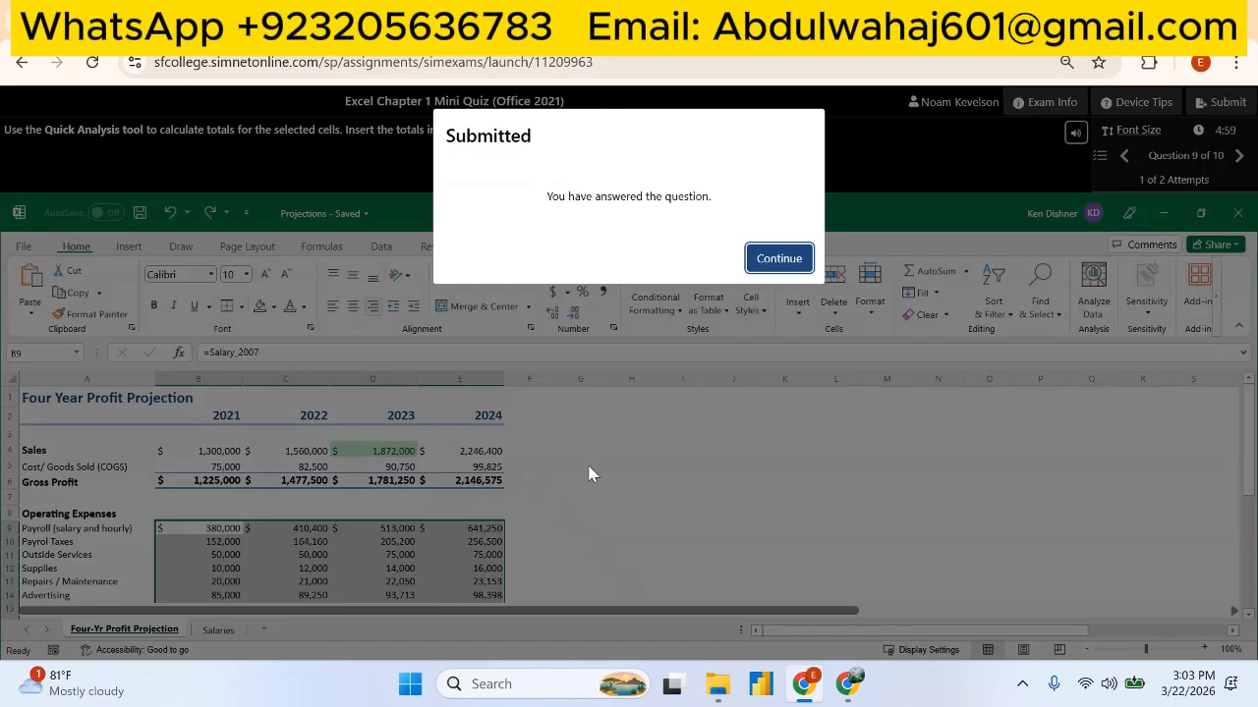
click(776, 249)
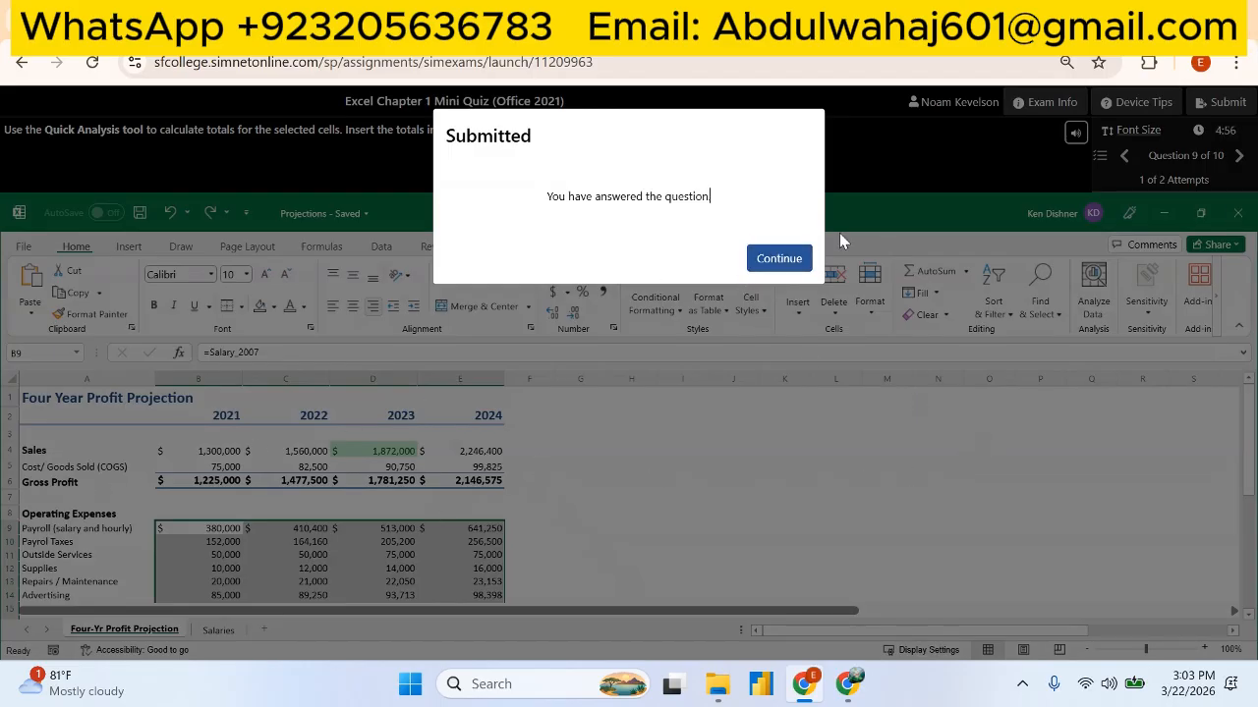
click(786, 260)
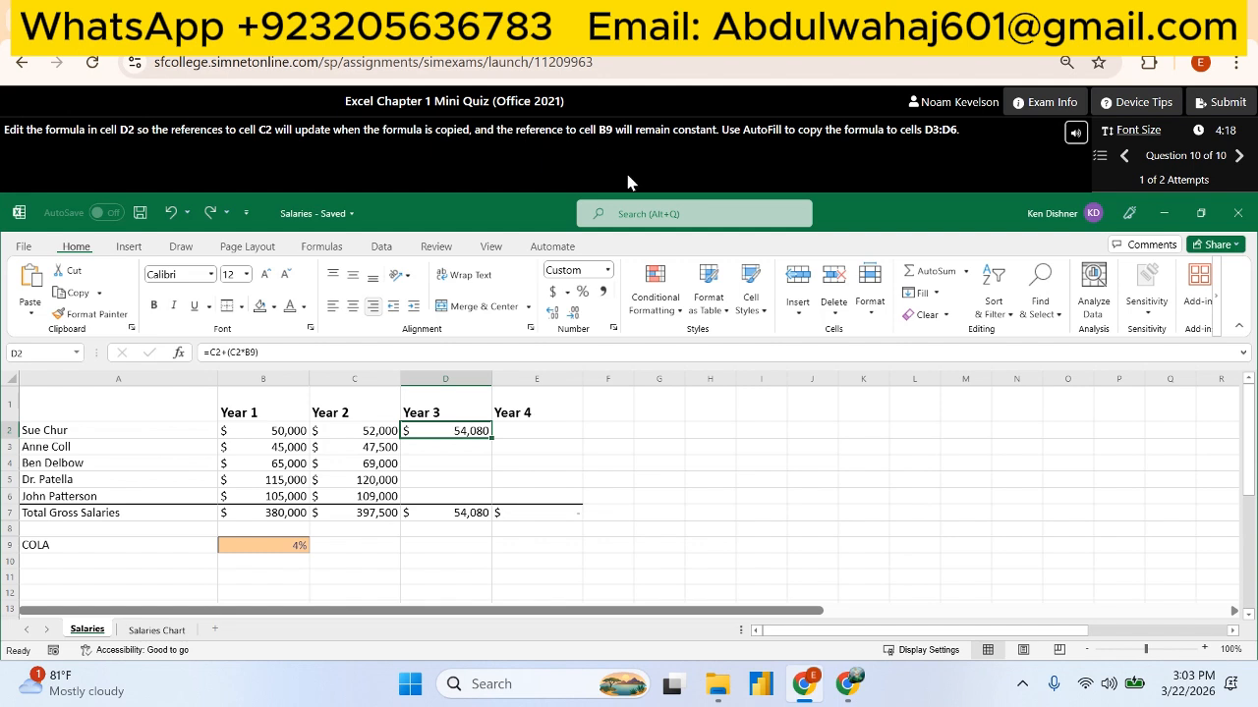
Make the B9 reference absolute in D2's formula, =C2+(C2*$B$9), AutoFill it to D3:D6 and continue.
click(256, 358)
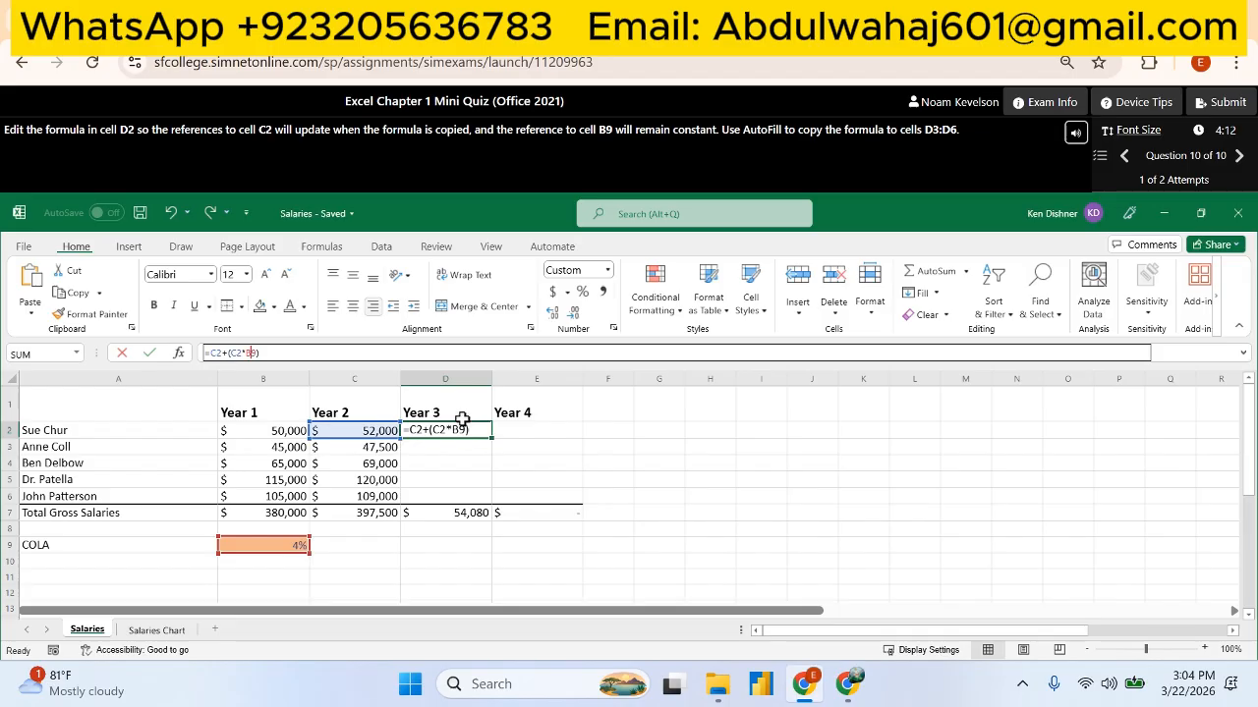
key(F4)
key(Return)
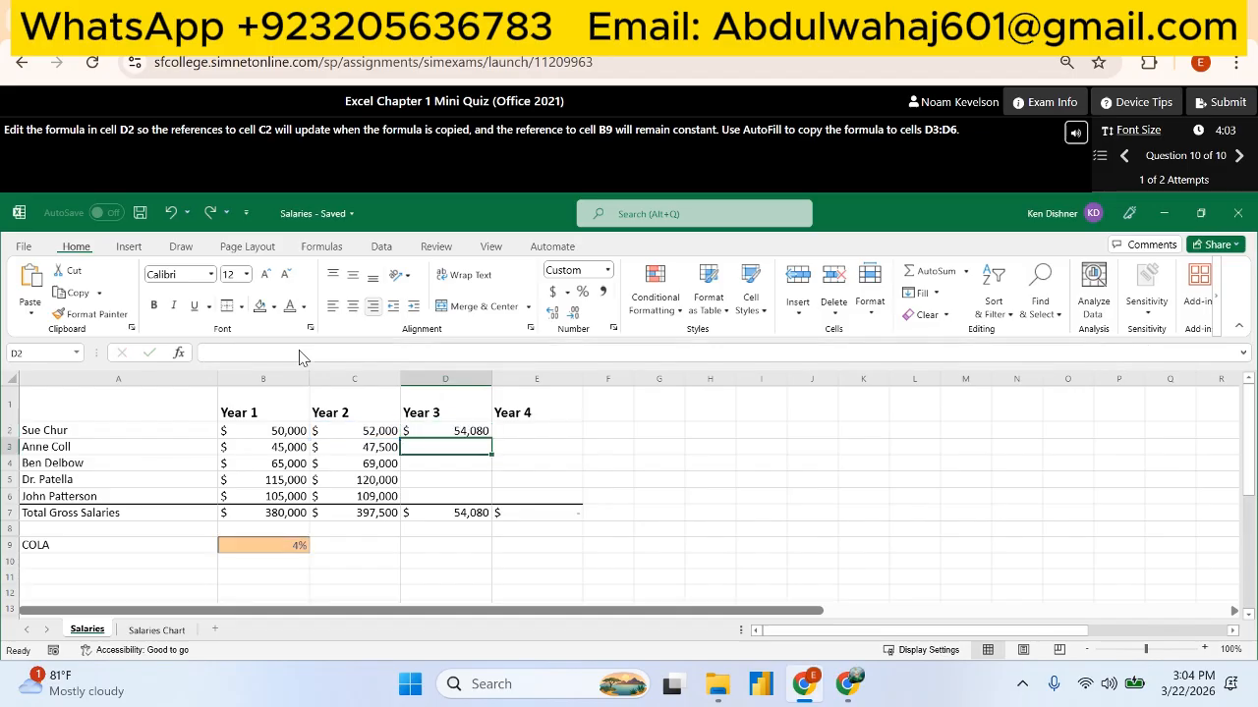
click(479, 429)
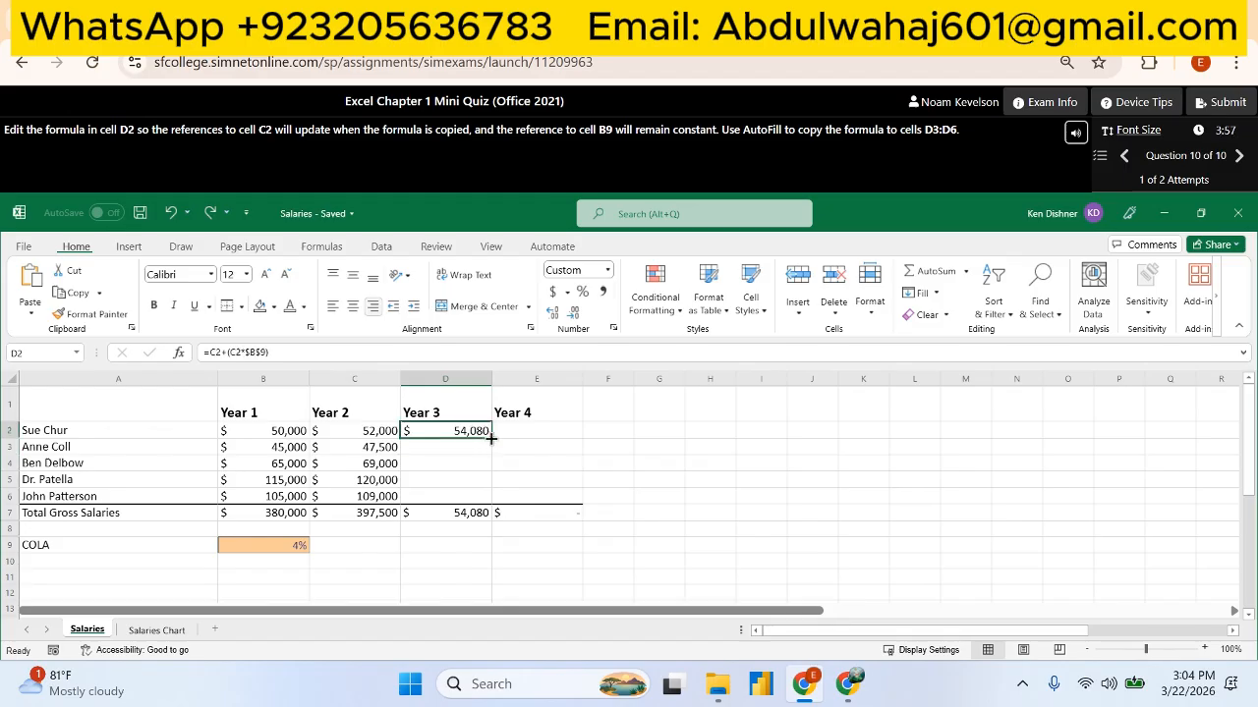
double_click(492, 438)
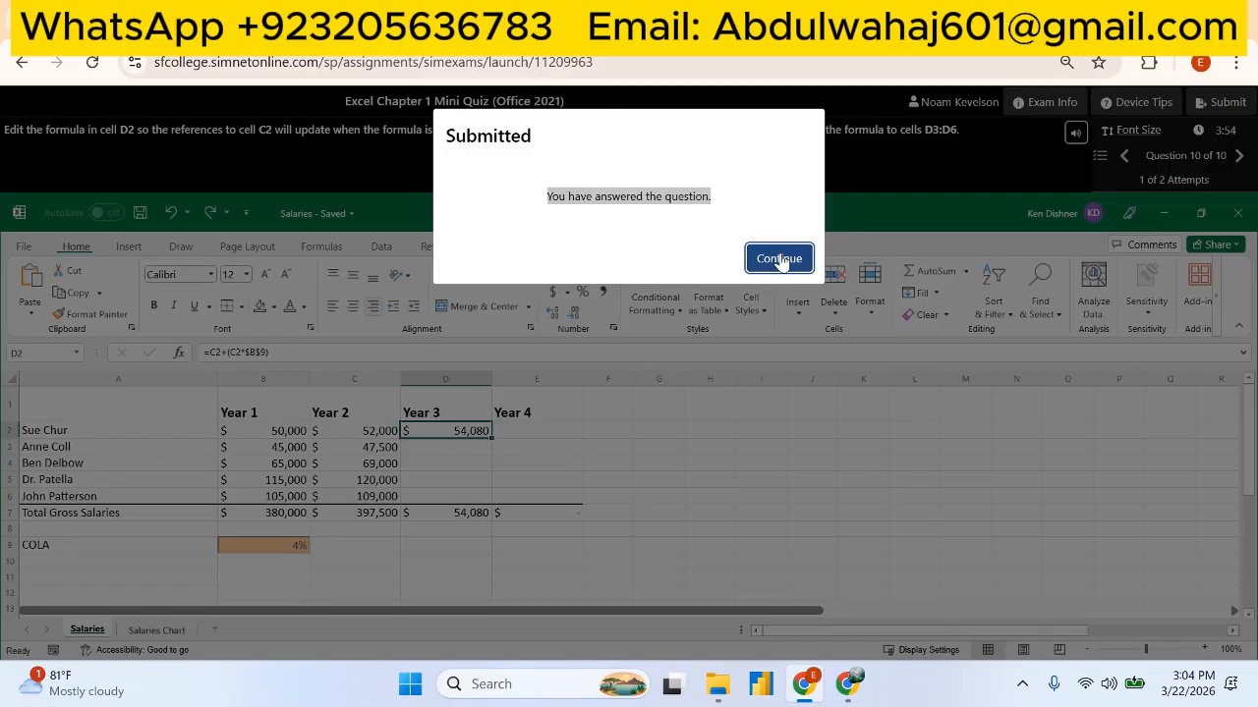
click(779, 258)
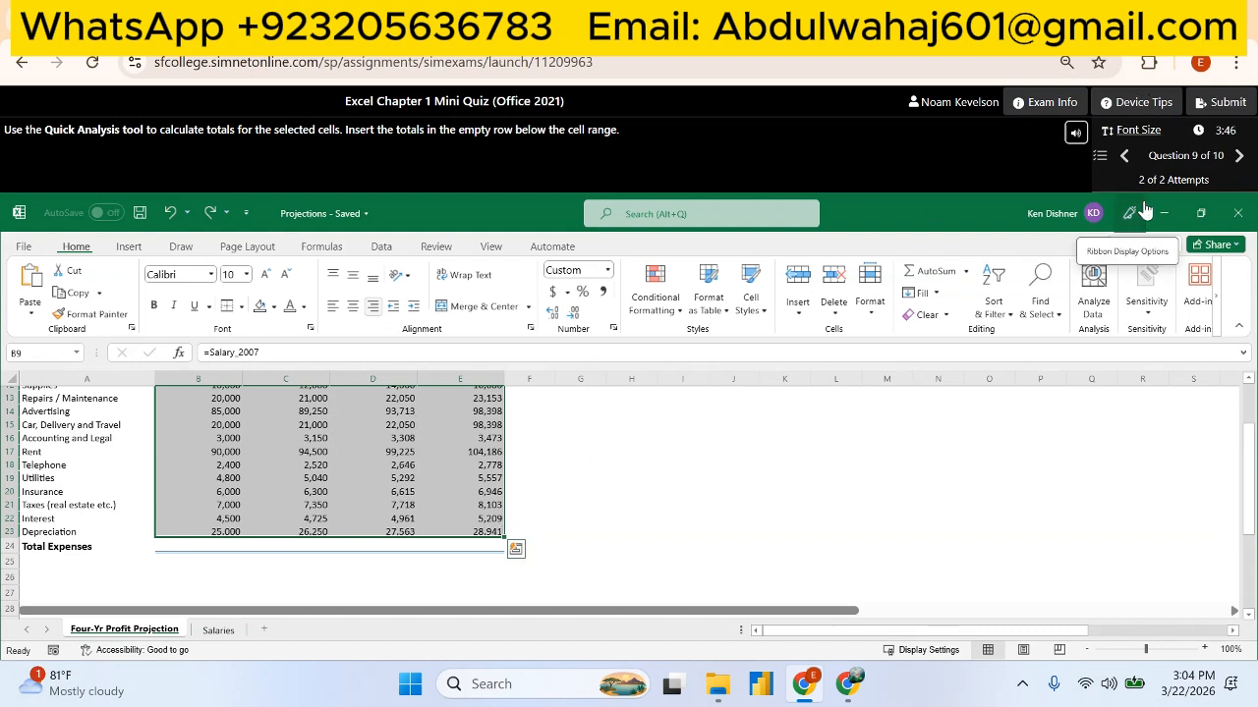
On question 9, insert Quick Analysis column sums in the Total Expenses row, accept replacing existing data, and continue to question 10.
click(516, 548)
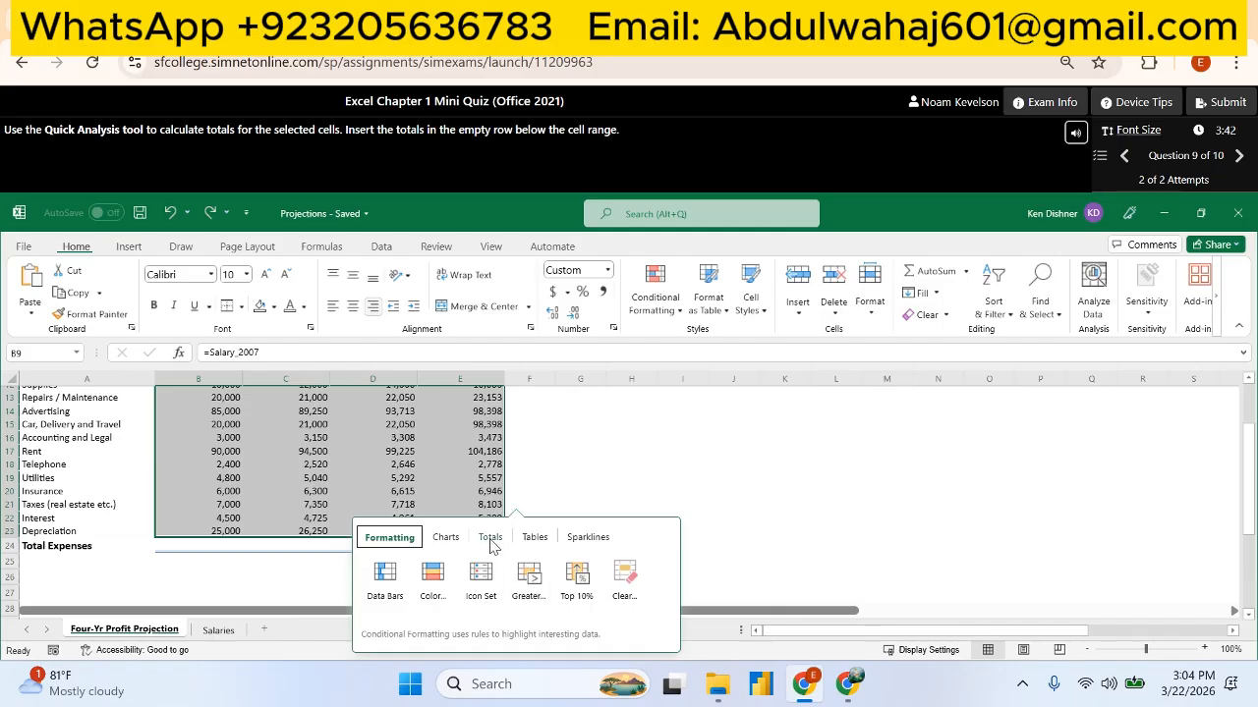
click(491, 539)
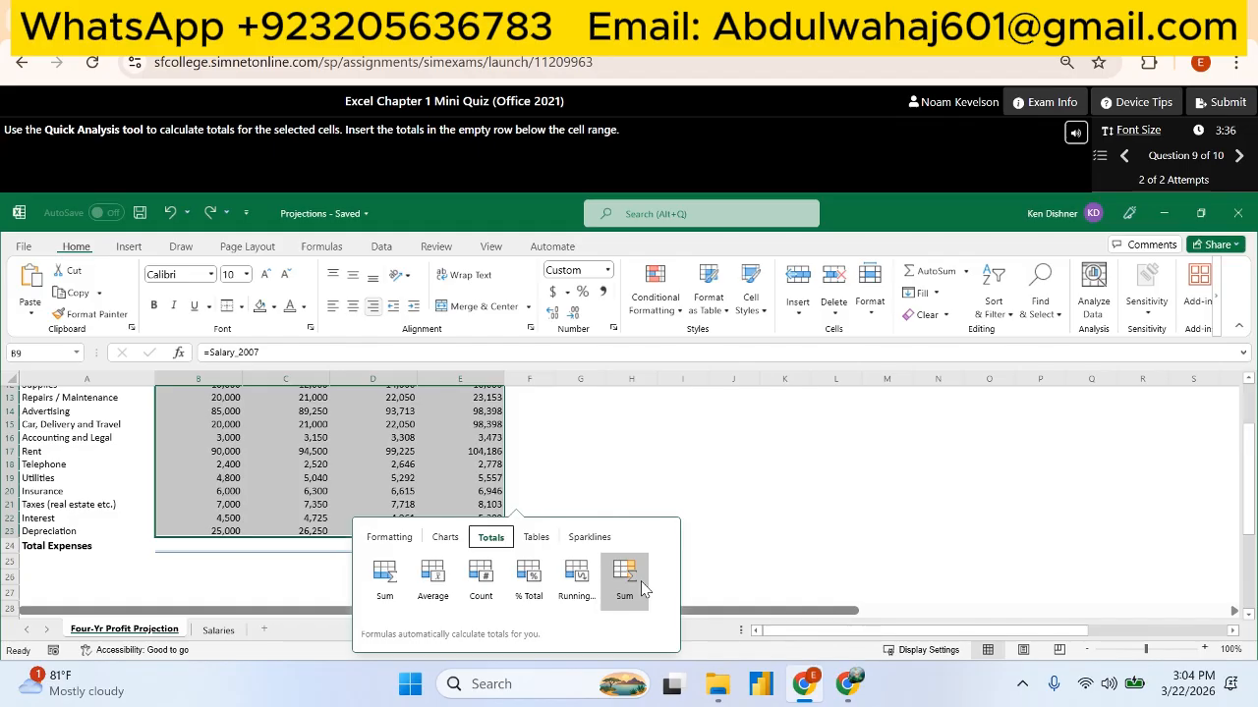
click(383, 582)
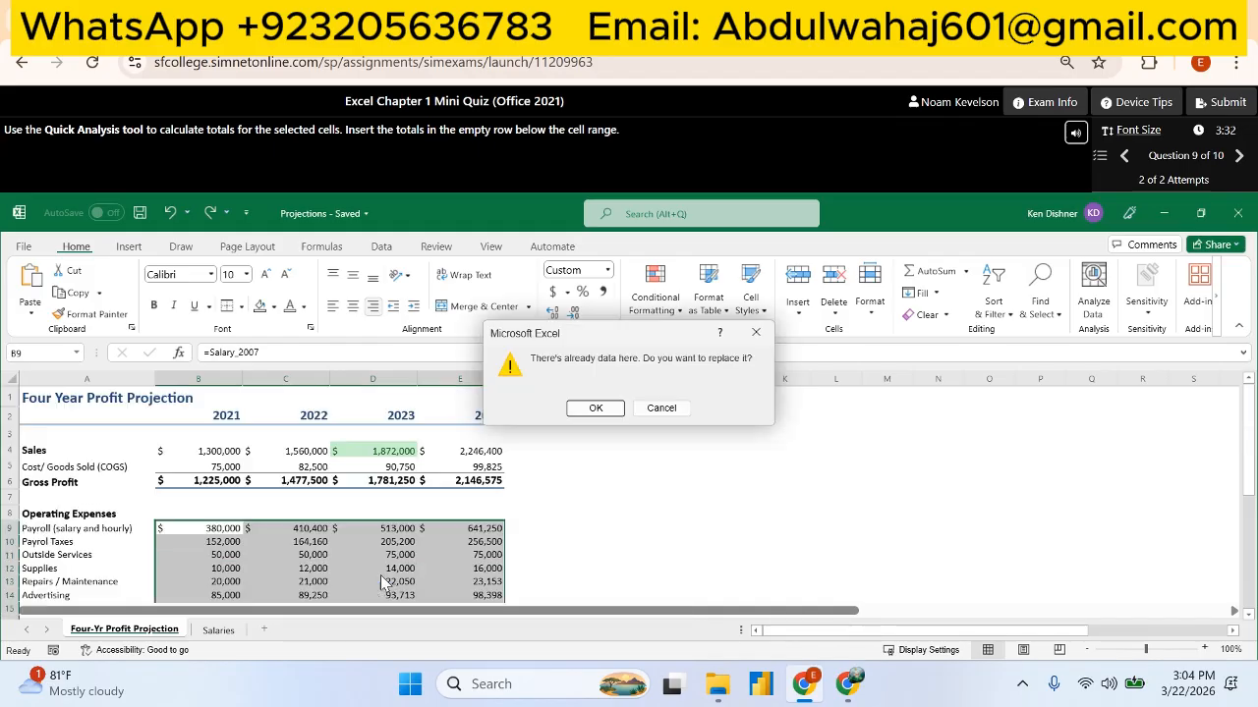
click(596, 413)
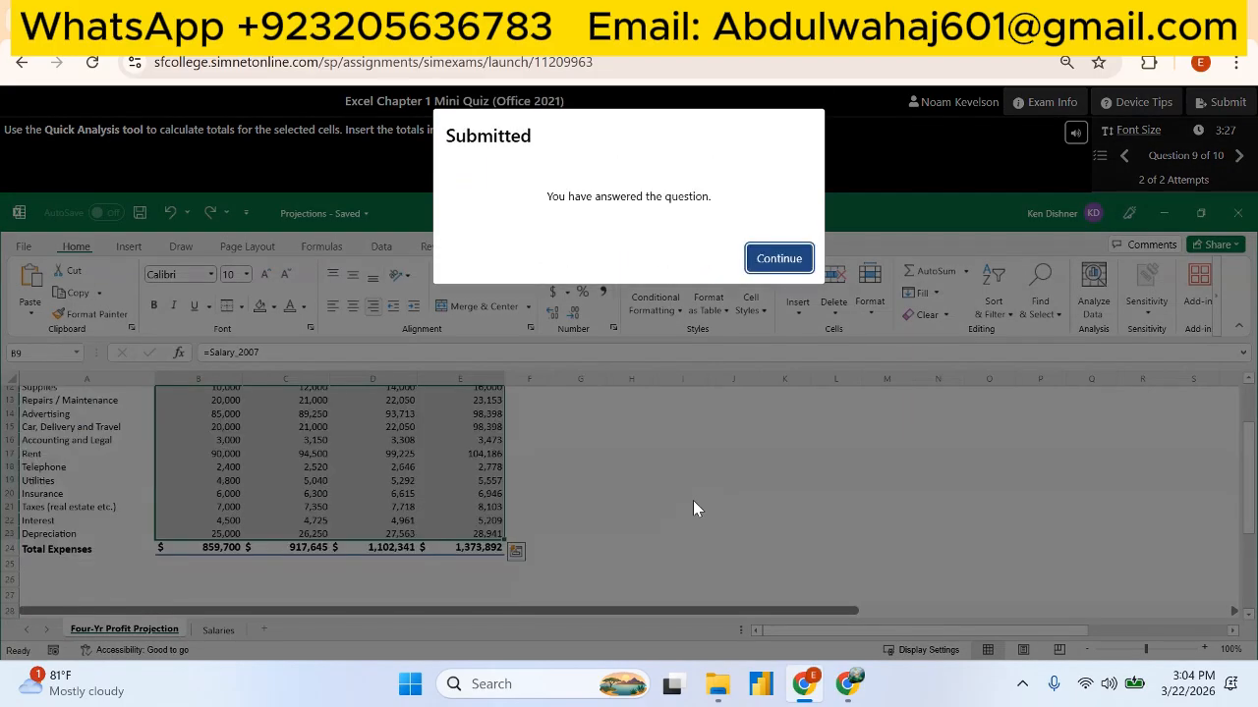
click(787, 259)
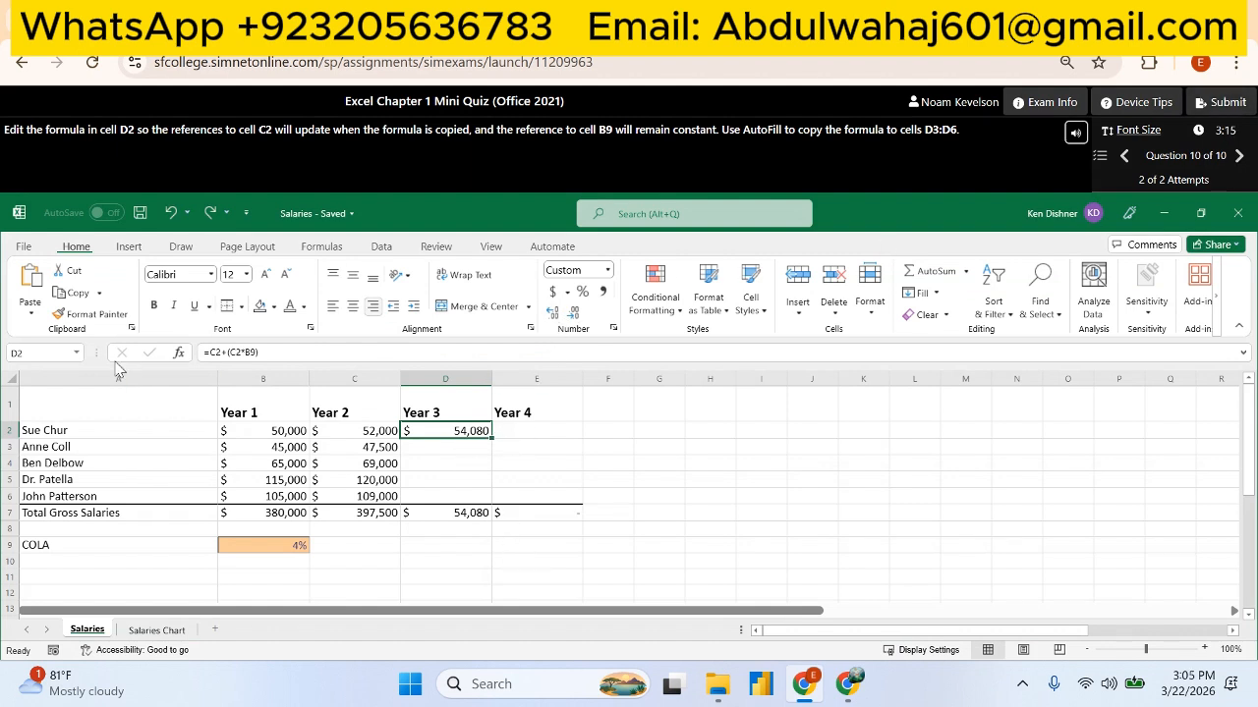
On the second attempt at question 10, change D2's formula to =C2+(C2*$B$9), AutoFill it to D3:D6 and continue to exam submission.
click(255, 353)
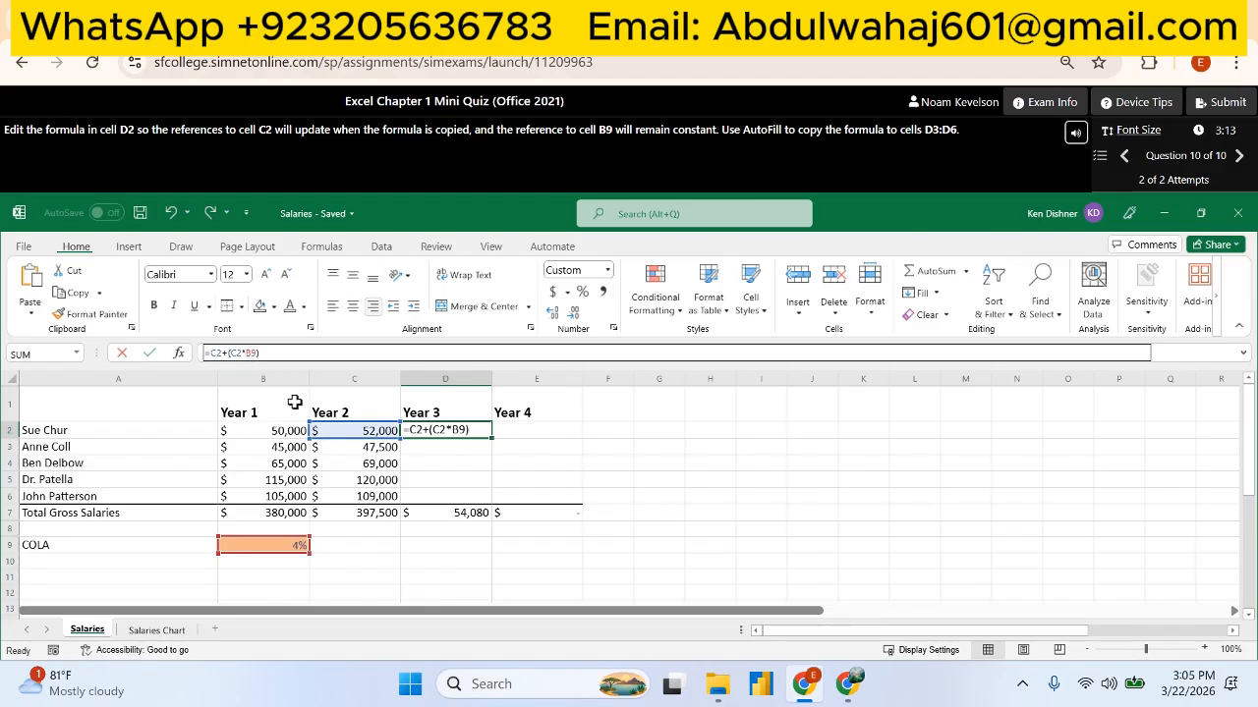
key(F4)
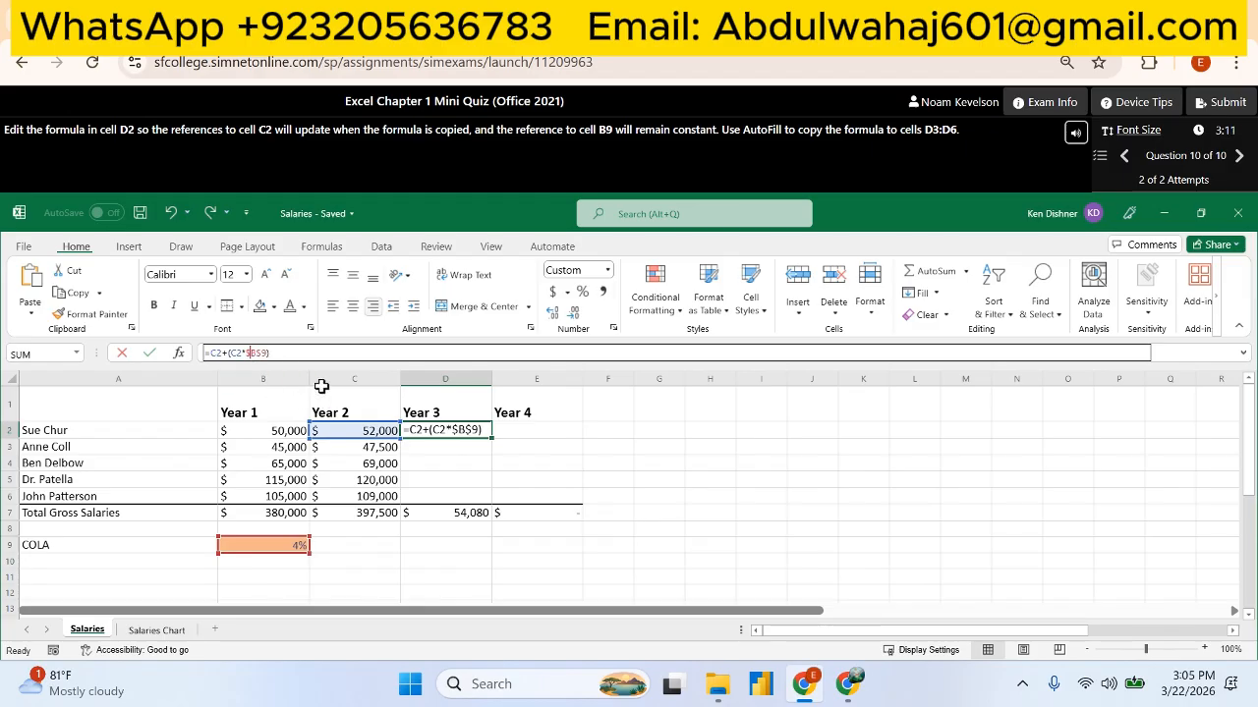
key(Return)
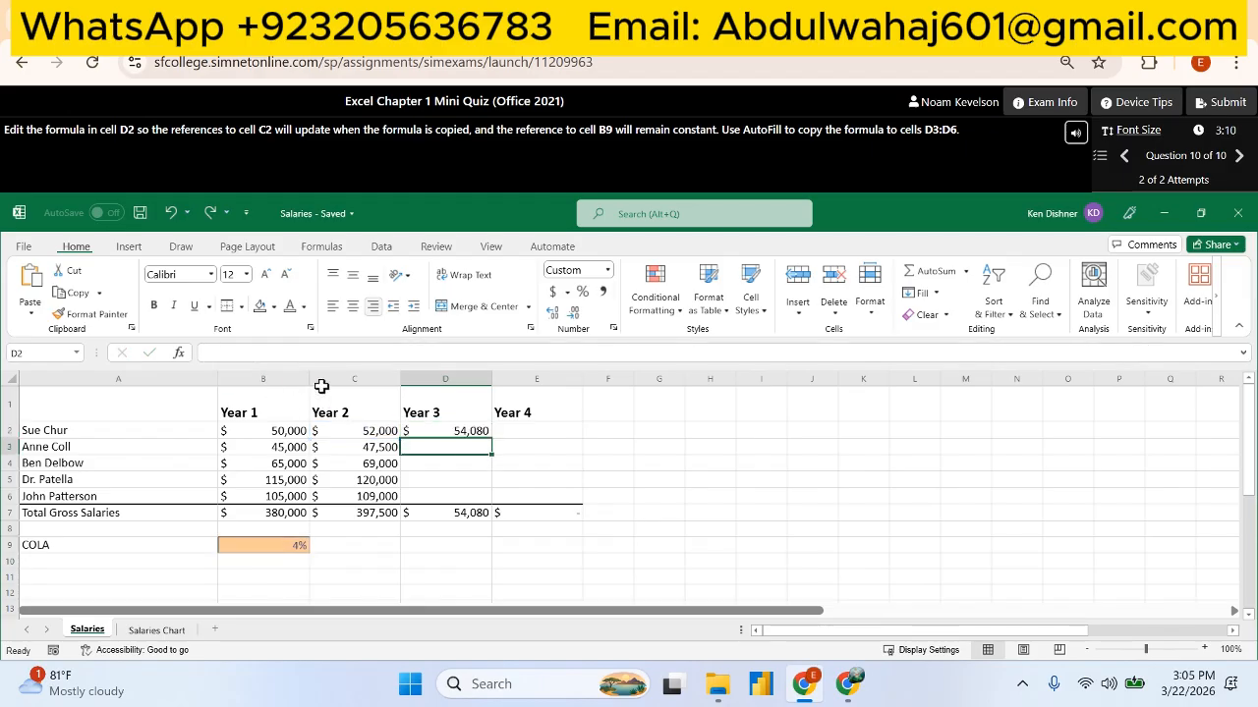
click(478, 431)
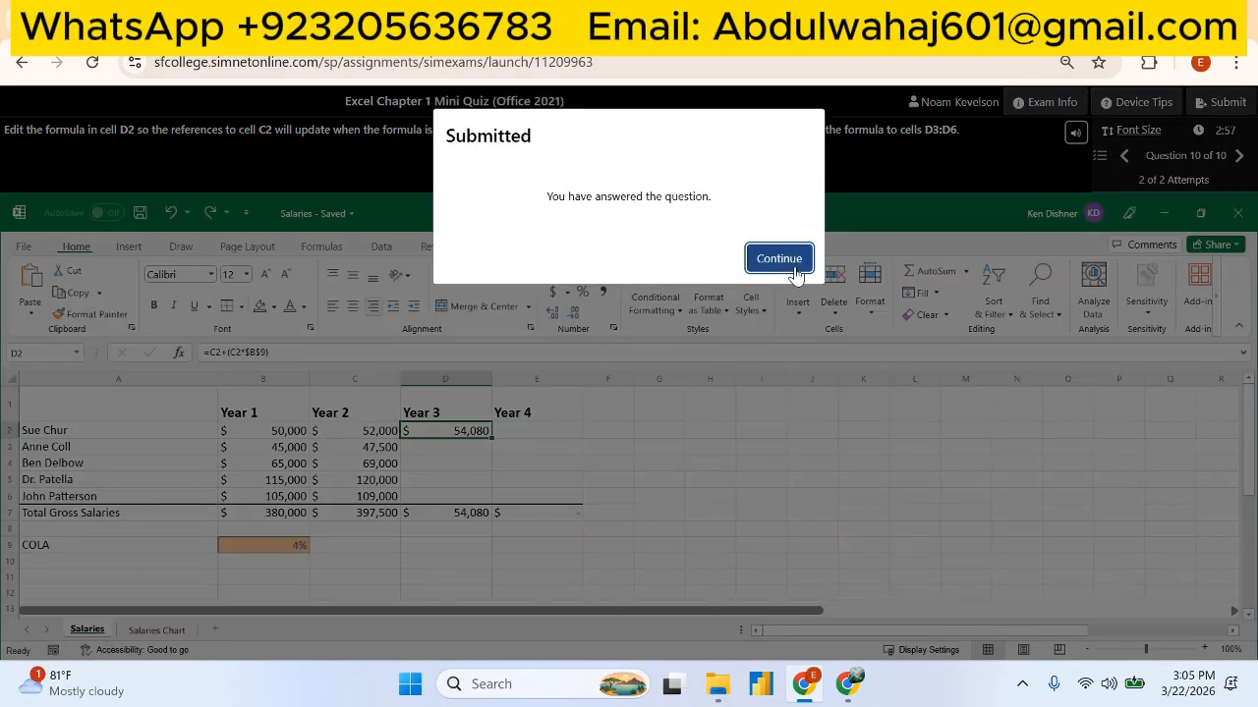
click(791, 262)
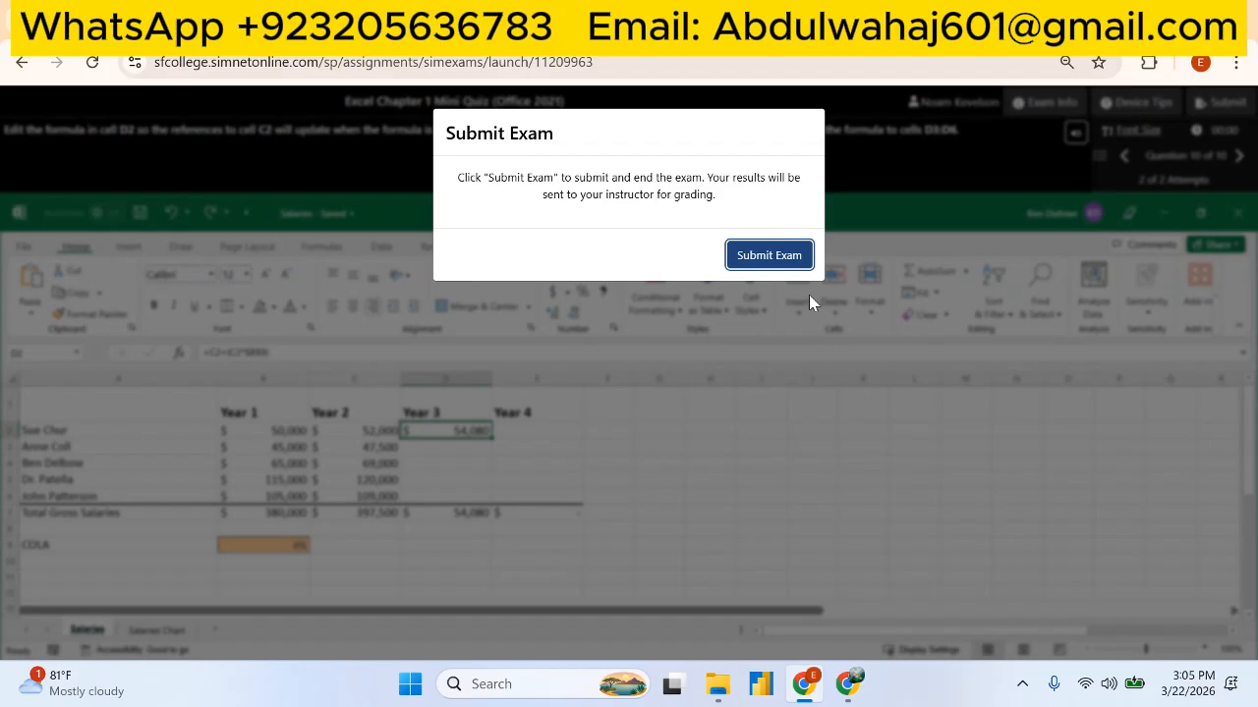